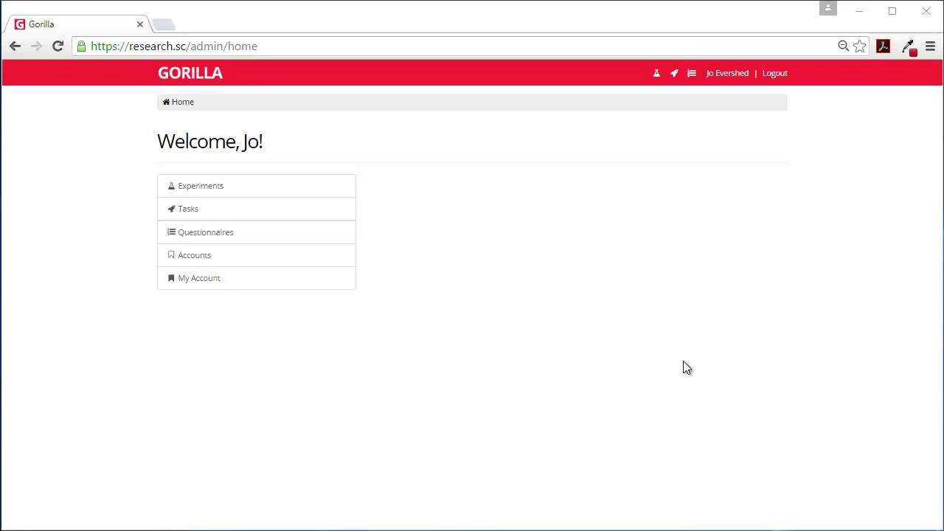
Start a new task from the Tasks page and enter the name RelationalReasoning
{"action": "left_click", "coordinate": [190, 211]}
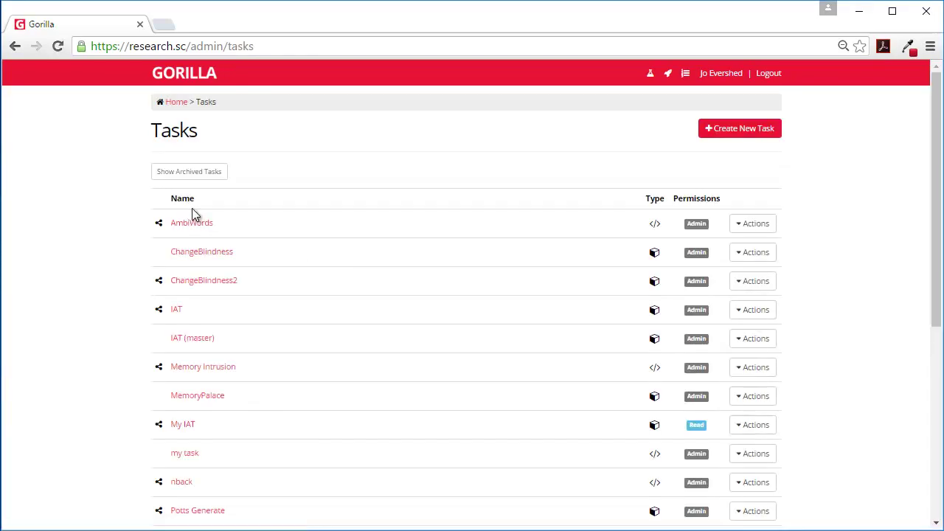
{"action": "left_click", "coordinate": [741, 129]}
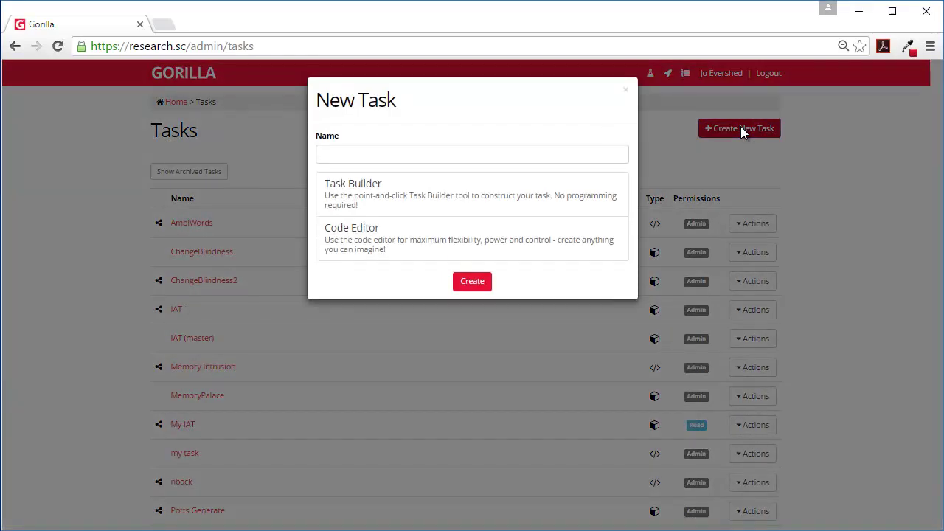
{"action": "left_click", "coordinate": [361, 153]}
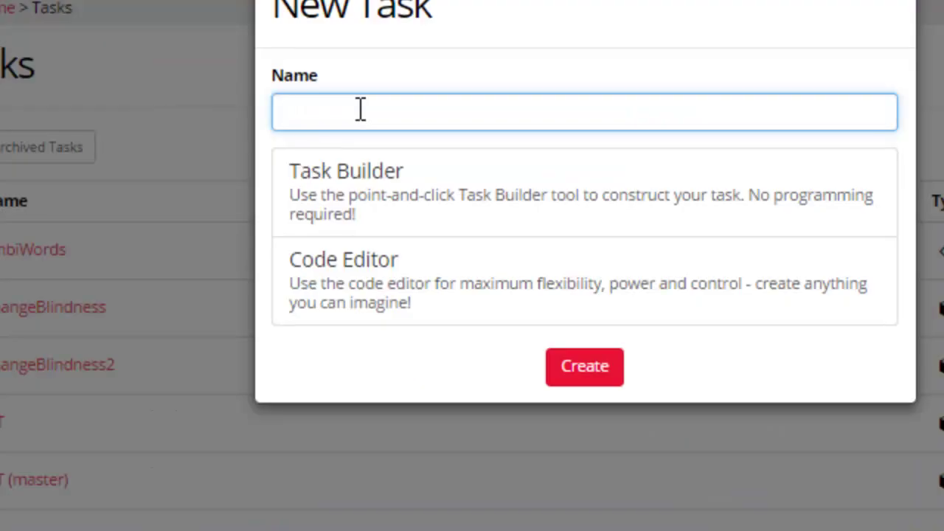
{"action": "type", "text": "RelationalRea"}
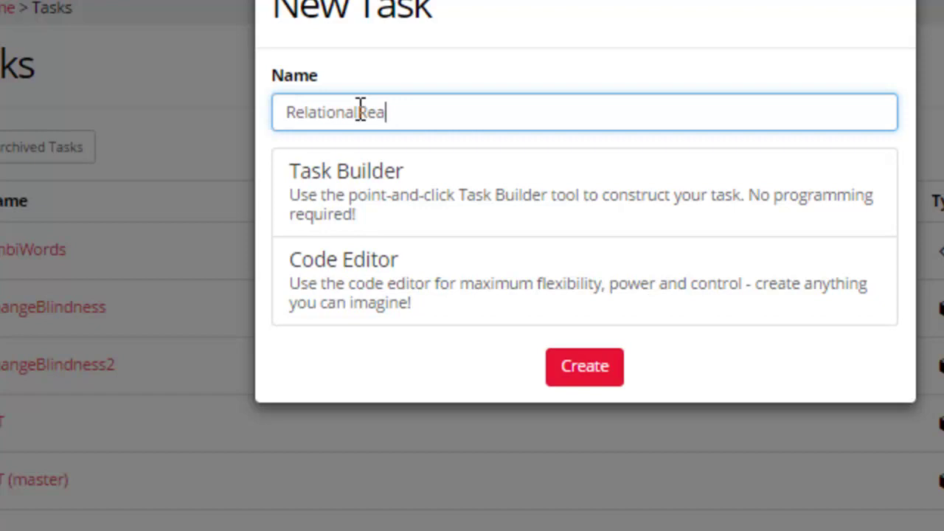
{"action": "type", "text": "soning"}
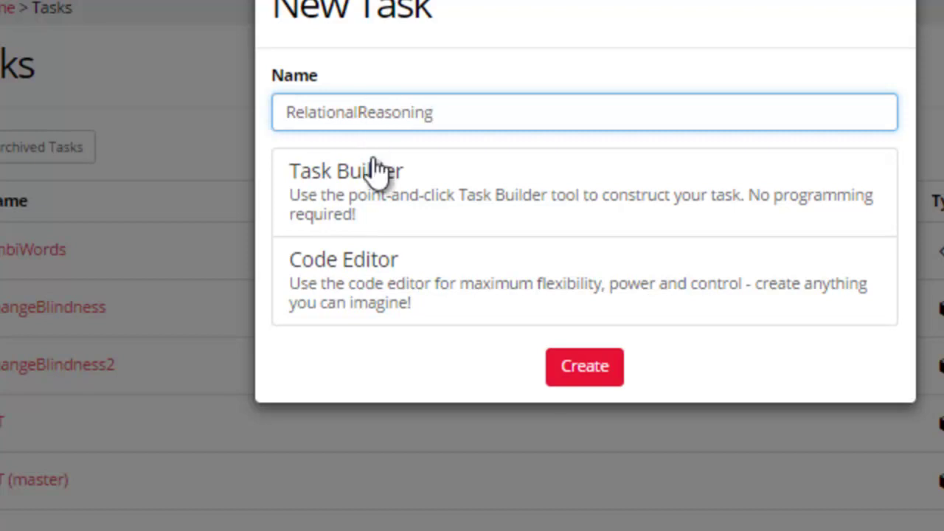
Create the task with Task Builder and add a display named 'intructions'
{"action": "left_click", "coordinate": [375, 170]}
{"action": "left_click", "coordinate": [564, 369]}
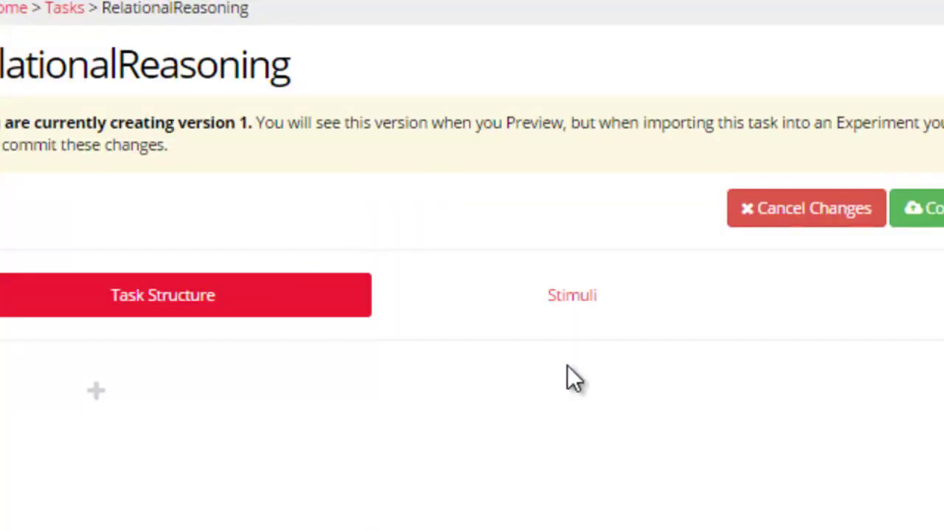
{"action": "left_click", "coordinate": [96, 392]}
{"action": "type", "text": "intructions"}
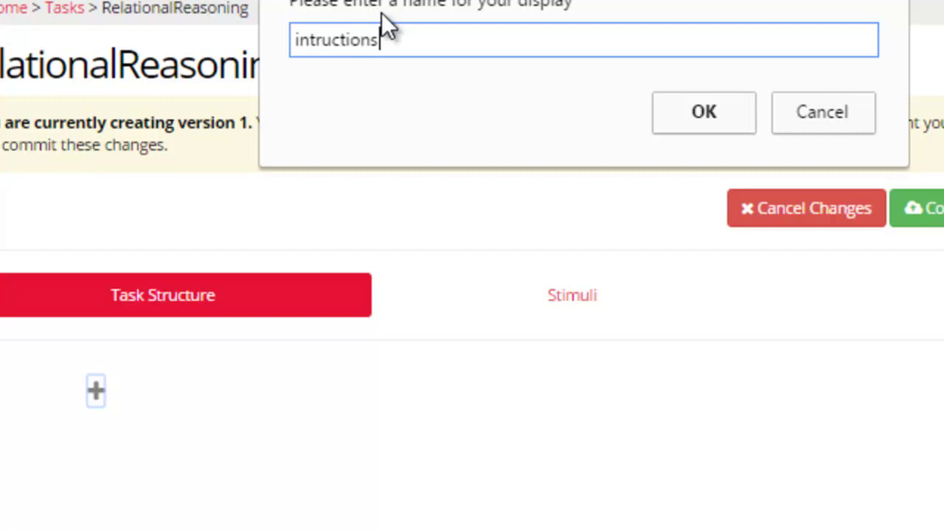
{"action": "key", "text": "Return"}
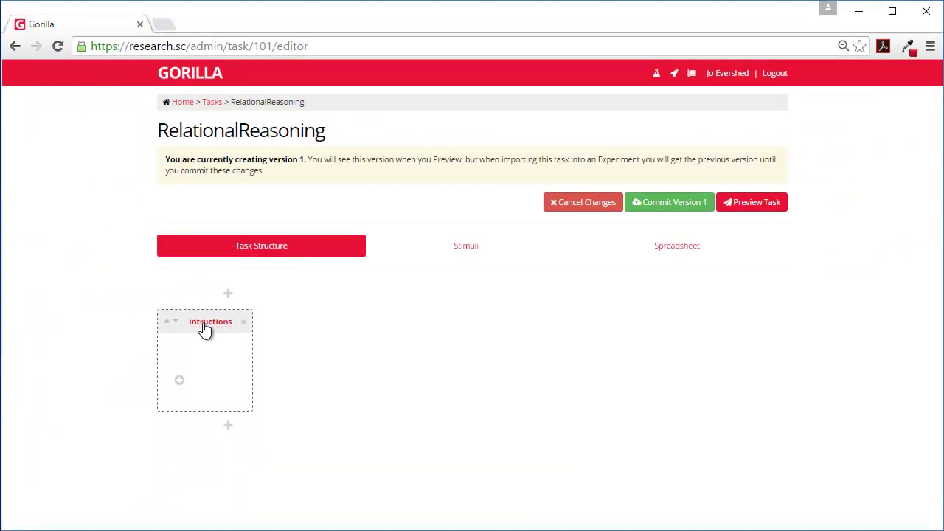
Correct the display name to 'instructions' and add a Markdown template screen to it
{"action": "left_click", "coordinate": [212, 322]}
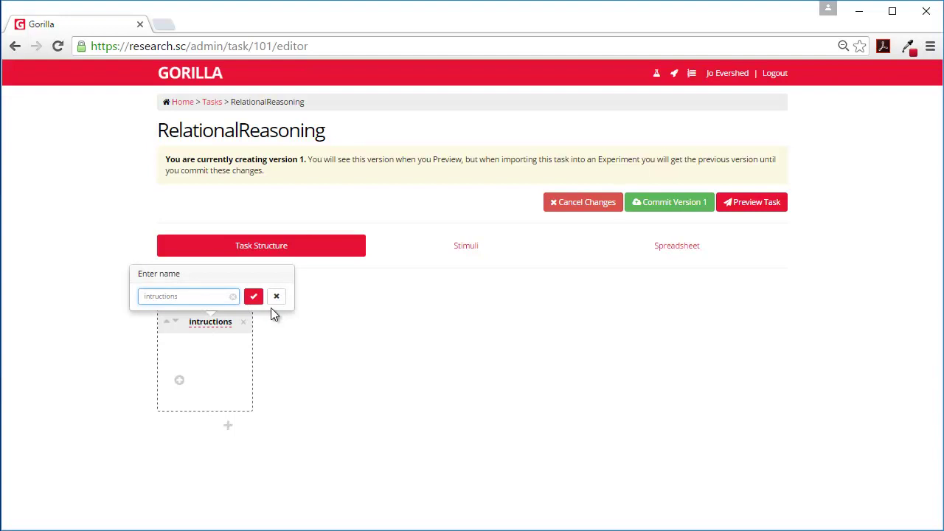
{"action": "type", "text": "s"}
{"action": "left_click", "coordinate": [253, 296]}
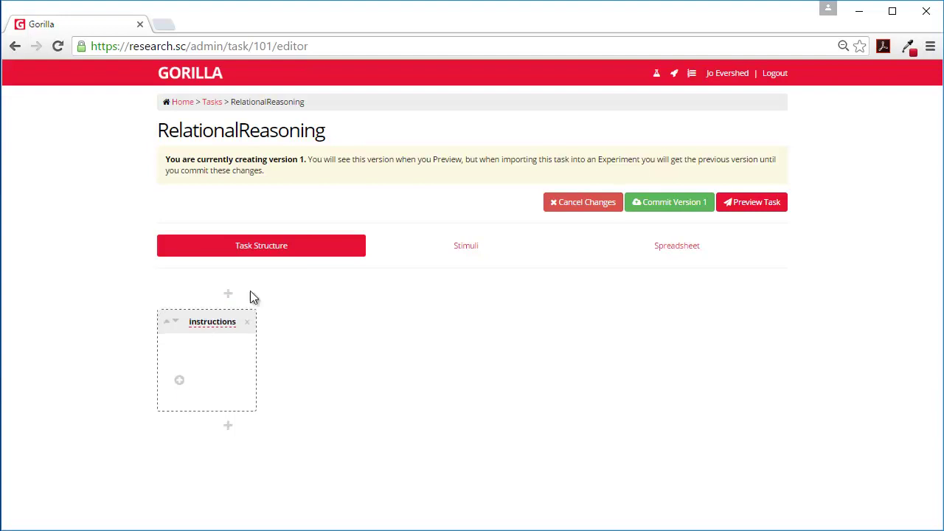
{"action": "left_click", "coordinate": [180, 380]}
{"action": "left_click", "coordinate": [379, 248]}
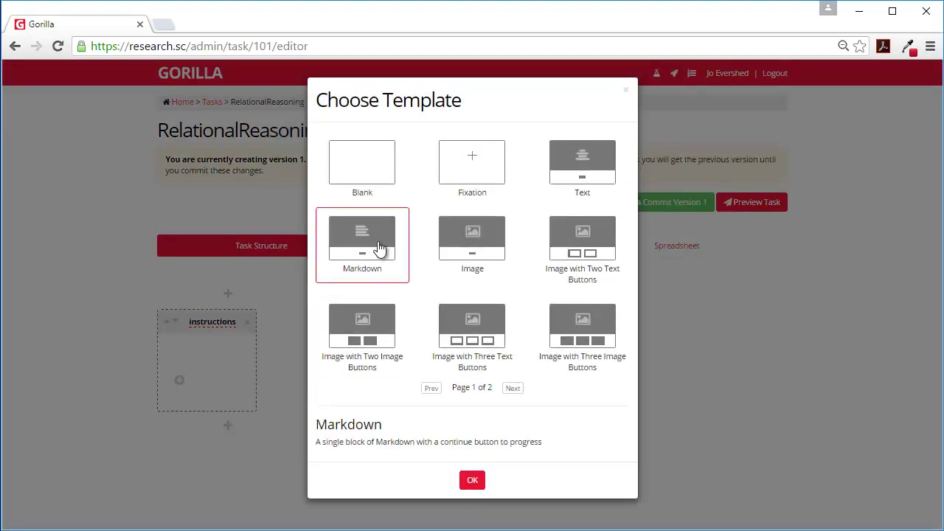
{"action": "left_click", "coordinate": [471, 482]}
Set the screen text to 'Please complete the following puzzles by clicking on the missing image.'
{"action": "left_click", "coordinate": [218, 370]}
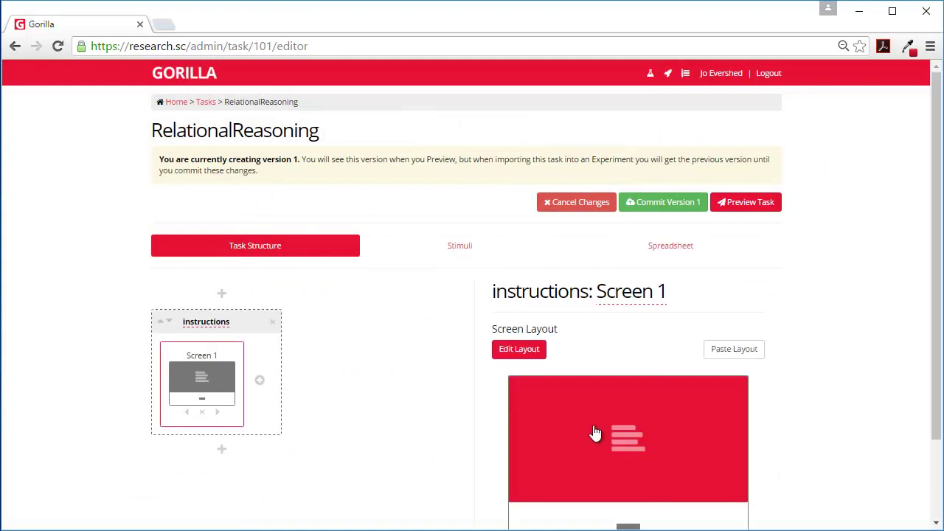
{"action": "left_click", "coordinate": [596, 463]}
{"action": "left_click", "coordinate": [454, 158]}
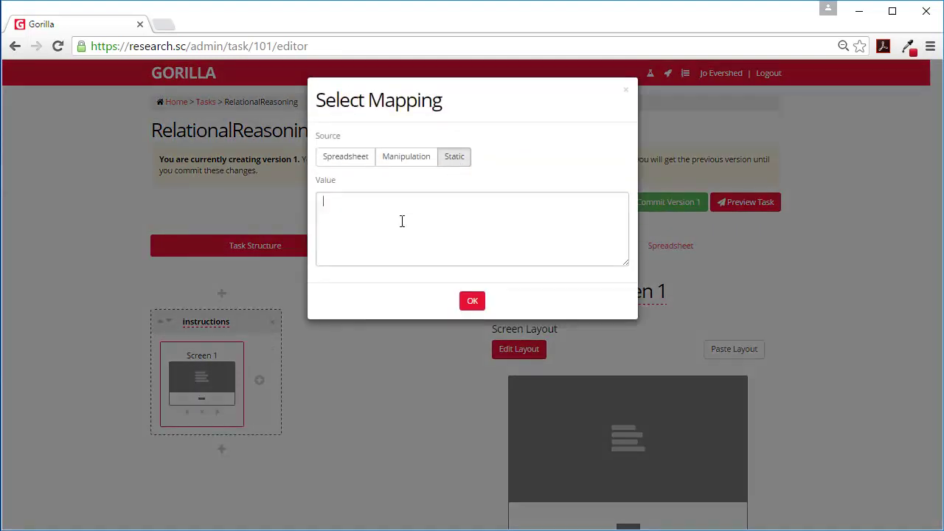
{"action": "left_click", "coordinate": [402, 222]}
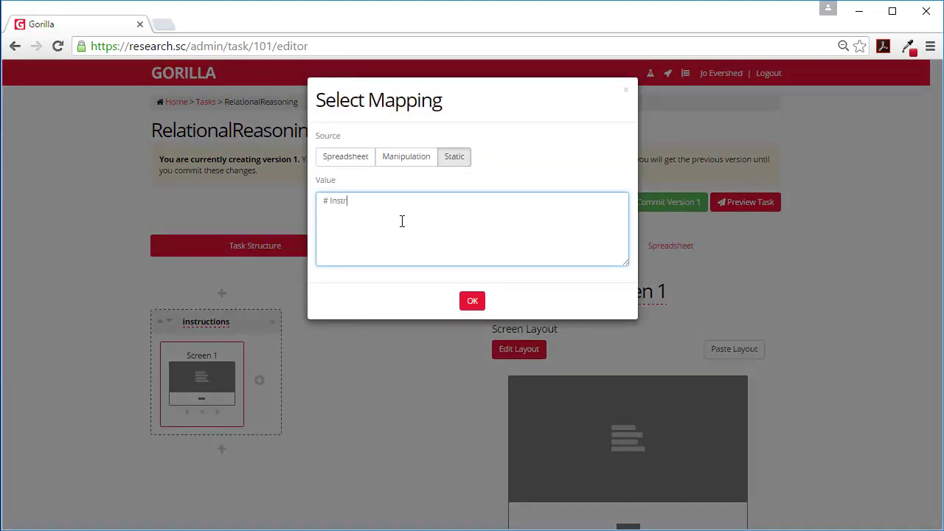
{"action": "type", "text": "Please complete the following puzzles by"}
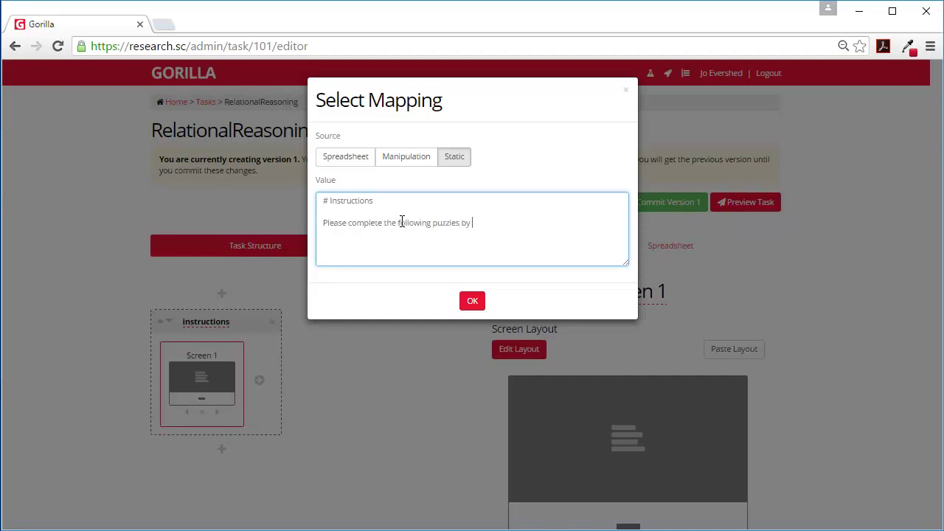
{"action": "type", "text": " clicking on the missing image."}
{"action": "type", "text": "rom the o"}
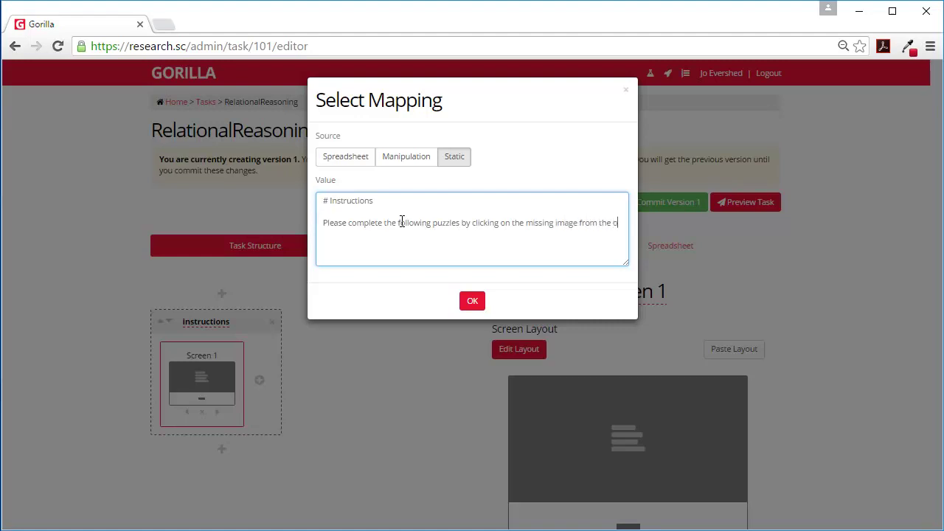
{"action": "type", "text": "ur options available."}
{"action": "left_click", "coordinate": [473, 302]}
Label the continue button 'I'm ready!' and add another display below instructions
{"action": "left_click", "coordinate": [624, 420]}
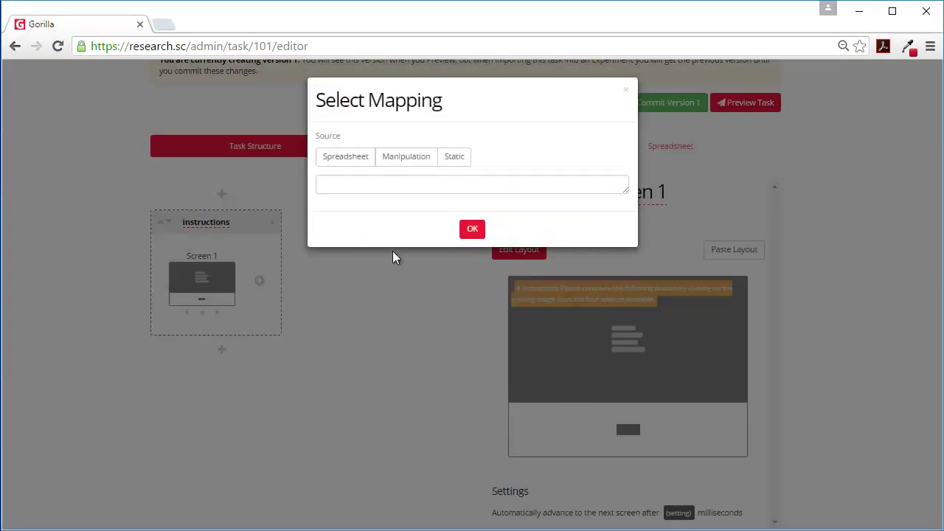
{"action": "left_click", "coordinate": [459, 158]}
{"action": "left_click", "coordinate": [376, 224]}
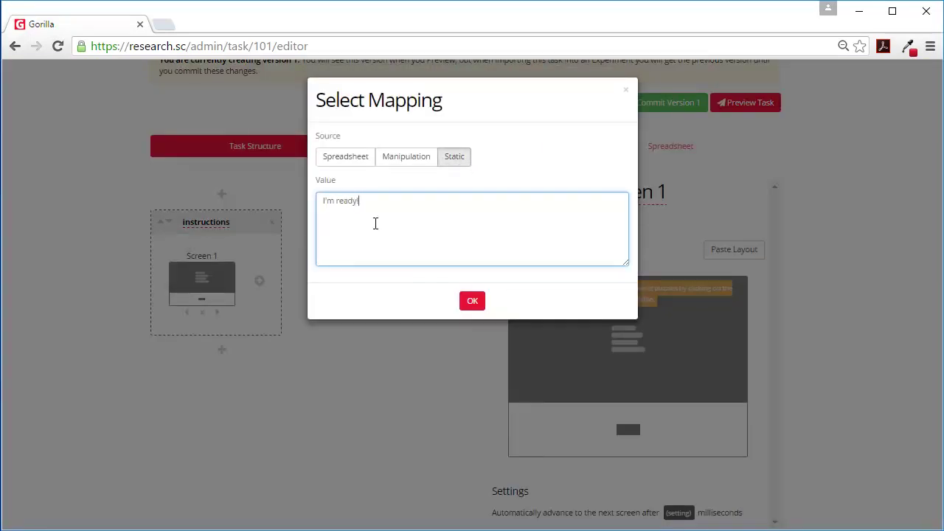
{"action": "type", "text": "I'm ready!"}
{"action": "left_click", "coordinate": [472, 301]}
{"action": "left_click", "coordinate": [222, 359]}
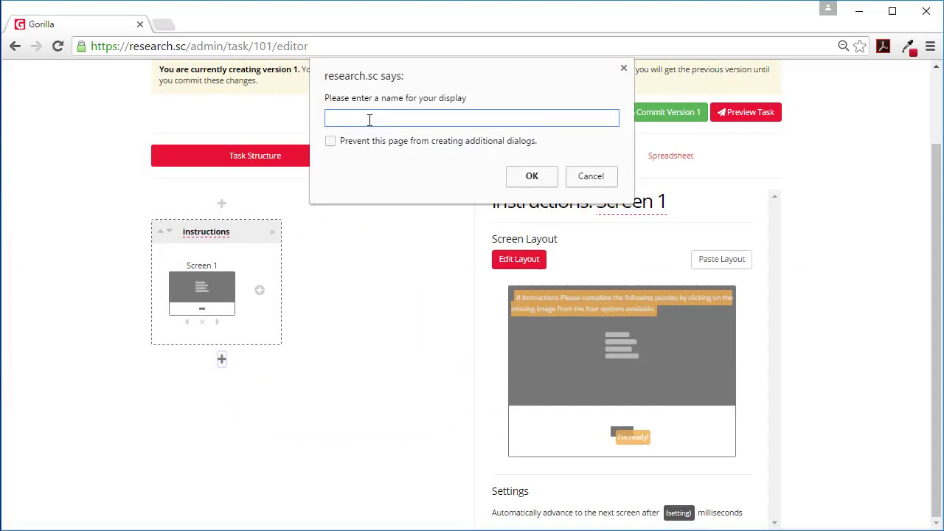
Name the new display 'task' and give it an Image with Four Image Buttons screen
{"action": "left_click", "coordinate": [532, 176]}
{"action": "left_click", "coordinate": [173, 447]}
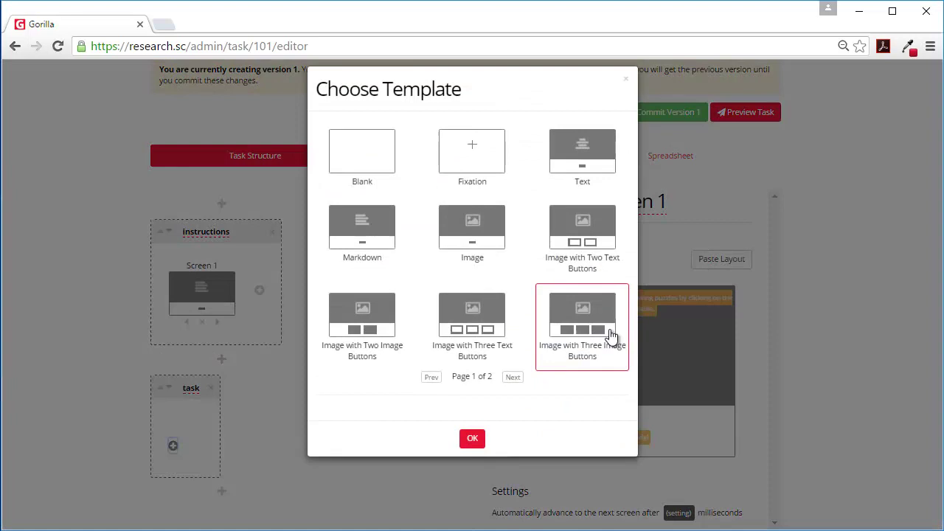
{"action": "left_click", "coordinate": [519, 391]}
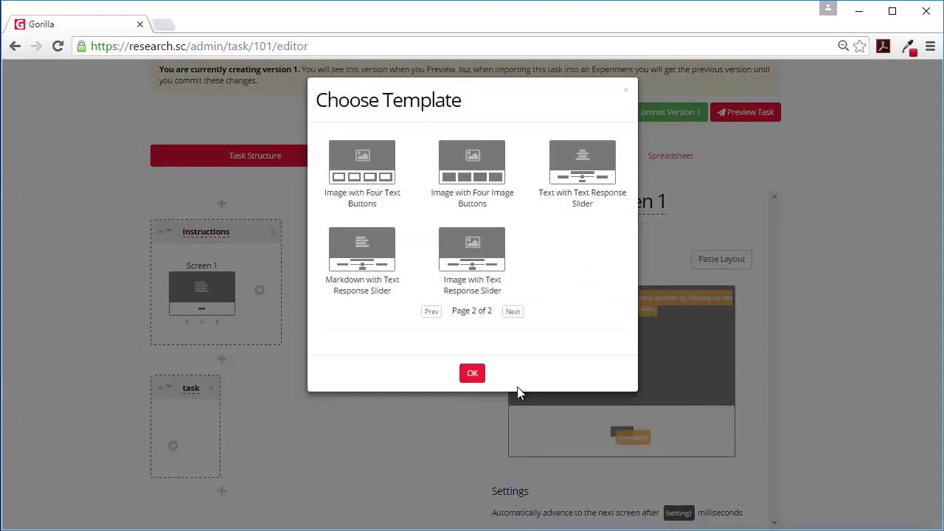
{"action": "left_click", "coordinate": [484, 163]}
{"action": "left_click", "coordinate": [473, 406]}
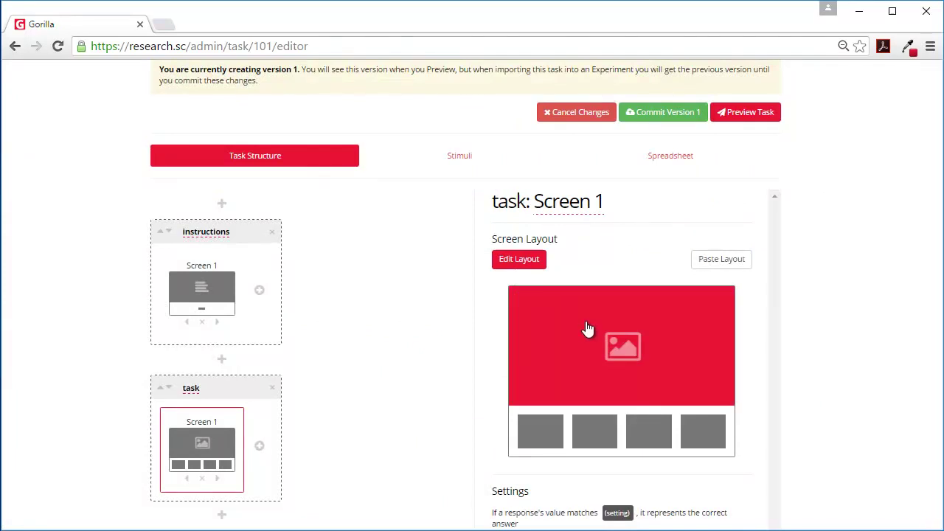
Map the screen's main image to the spreadsheet column Puzzle
{"action": "left_click", "coordinate": [586, 321]}
{"action": "left_click", "coordinate": [224, 98]}
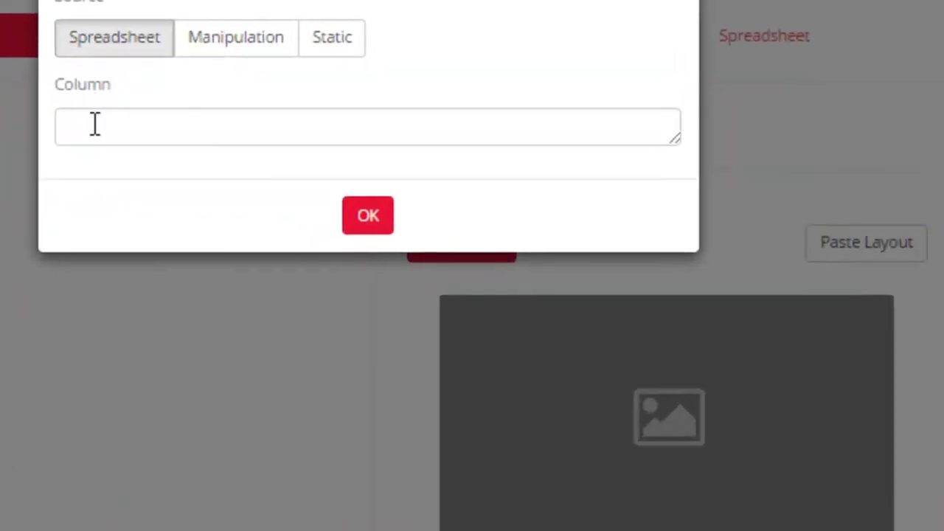
{"action": "left_click", "coordinate": [203, 157]}
{"action": "type", "text": "Puzzle"}
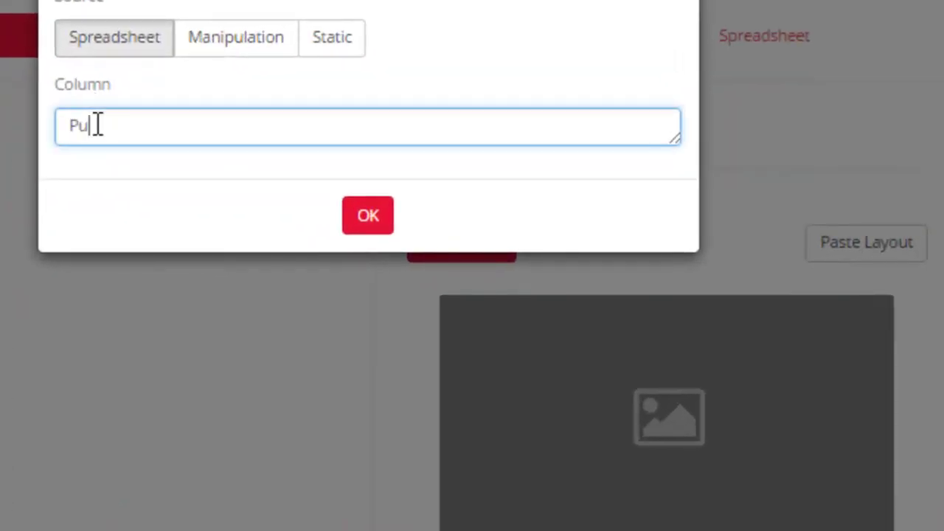
{"action": "left_click", "coordinate": [385, 221]}
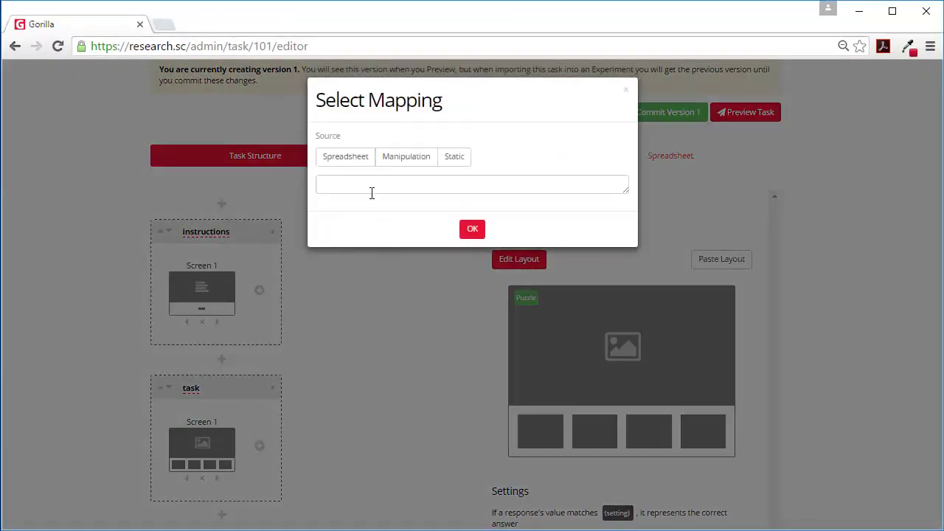
Map the first two response buttons to columns Response1 and Response2
{"action": "left_click", "coordinate": [363, 184]}
{"action": "left_click", "coordinate": [336, 206]}
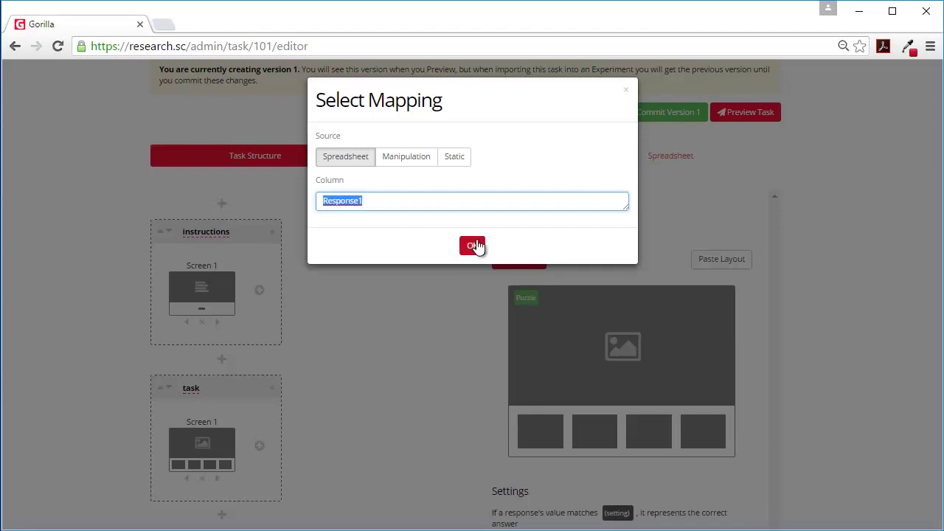
{"action": "left_click", "coordinate": [472, 245]}
{"action": "left_click", "coordinate": [594, 432]}
{"action": "left_click", "coordinate": [345, 157]}
{"action": "left_click", "coordinate": [337, 197]}
{"action": "type", "text": "Response2"}
{"action": "left_click", "coordinate": [472, 245]}
Map the third and fourth response buttons to columns Response3 and Response4
{"action": "left_click", "coordinate": [649, 432]}
{"action": "left_click", "coordinate": [346, 157]}
{"action": "left_click", "coordinate": [337, 197]}
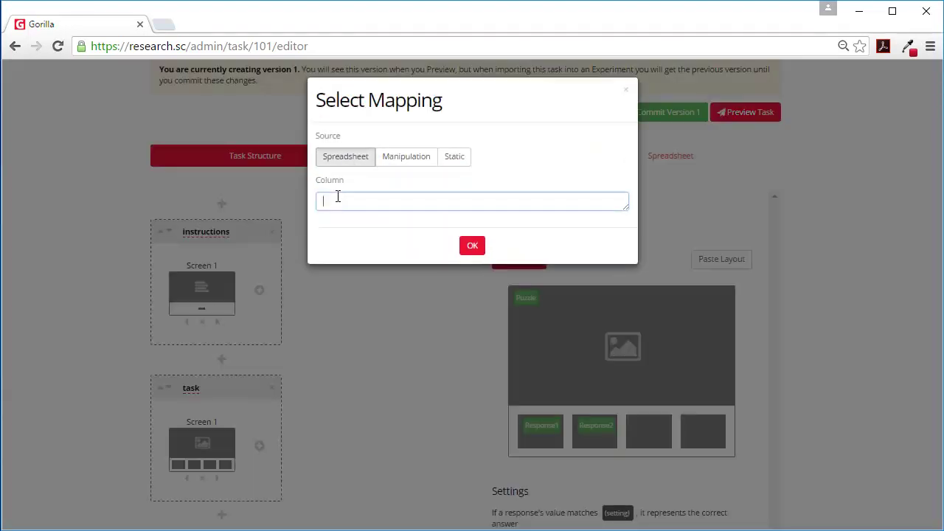
{"action": "type", "text": "Response3"}
{"action": "left_click", "coordinate": [472, 245]}
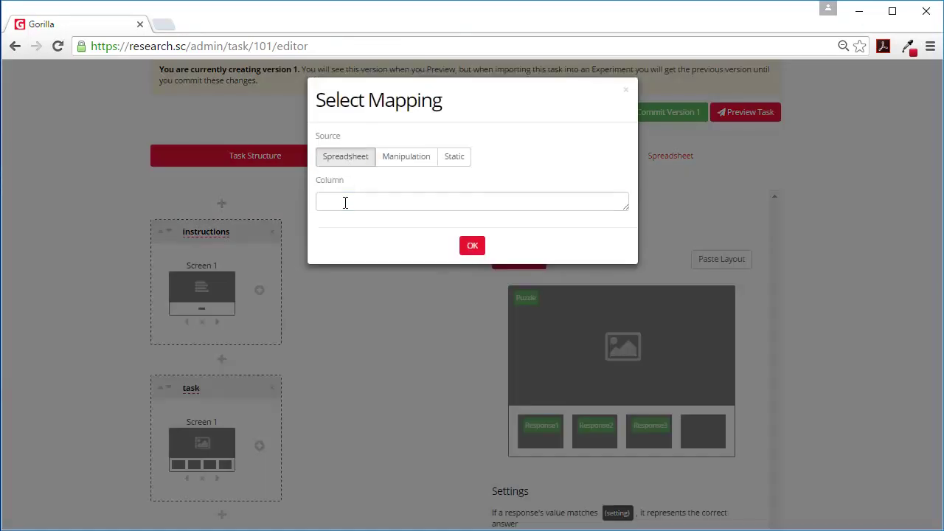
{"action": "type", "text": "Response1"}
{"action": "key", "text": "BackSpace"}
{"action": "type", "text": "4"}
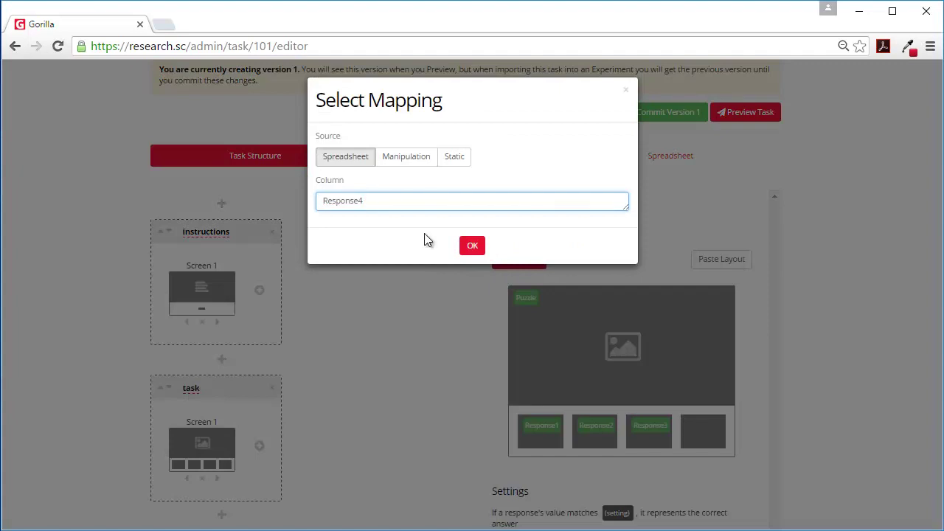
{"action": "left_click", "coordinate": [472, 245]}
{"action": "scroll", "coordinate": [615, 425], "scroll_direction": "down", "scroll_amount": 1}
Take the screen's correct answer from the spreadsheet column Answer
{"action": "left_click", "coordinate": [617, 457]}
{"action": "left_click", "coordinate": [348, 199]}
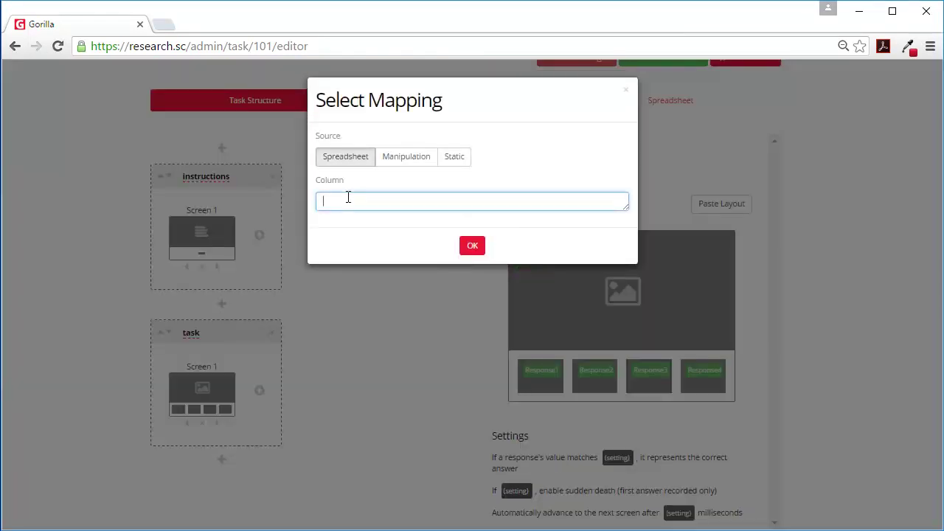
{"action": "type", "text": "Answer"}
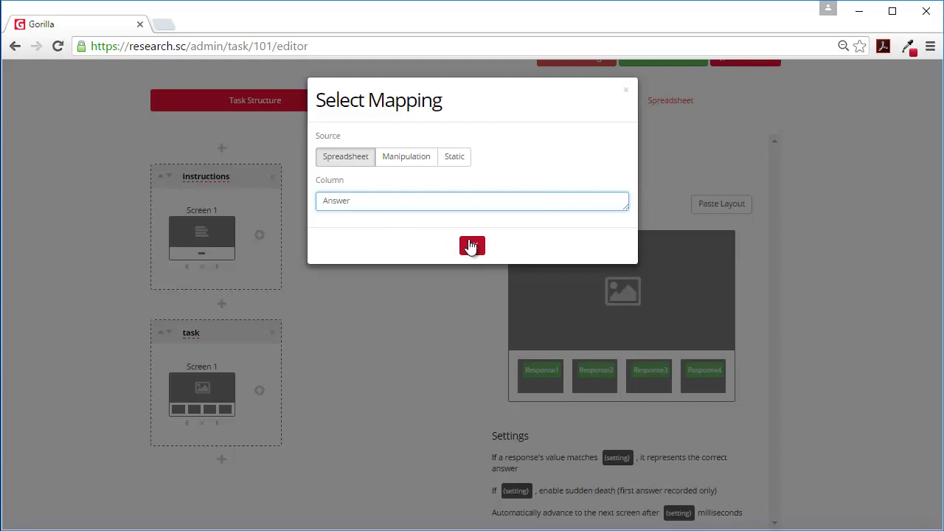
{"action": "left_click", "coordinate": [472, 245]}
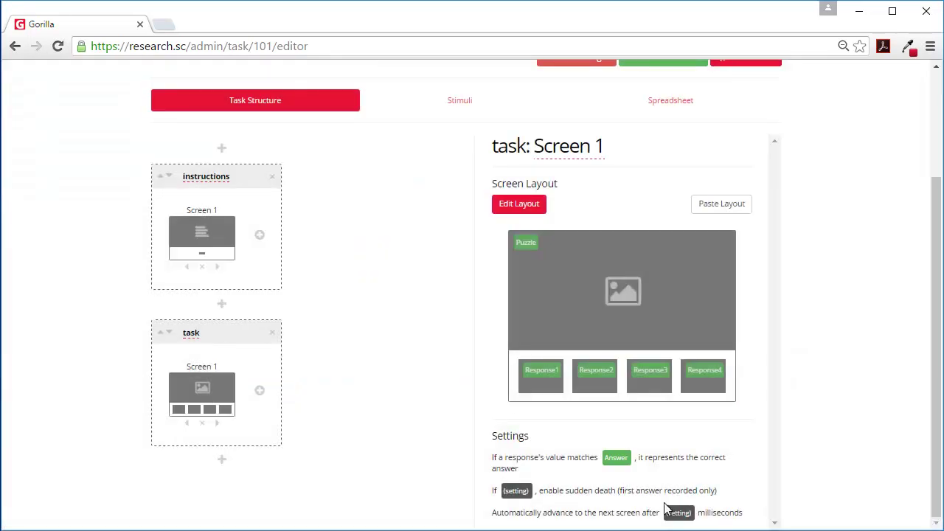
Set sudden death to the static value 1
{"action": "left_click", "coordinate": [517, 492]}
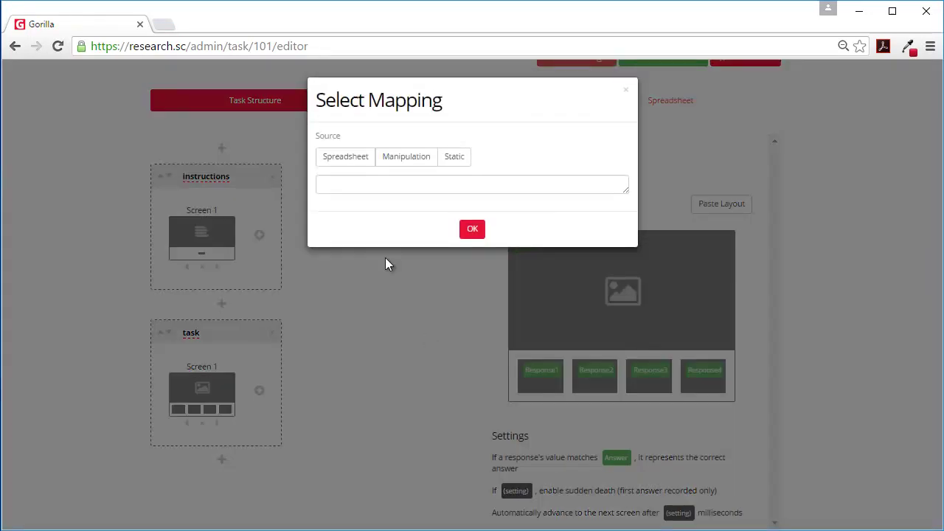
{"action": "left_click", "coordinate": [341, 185]}
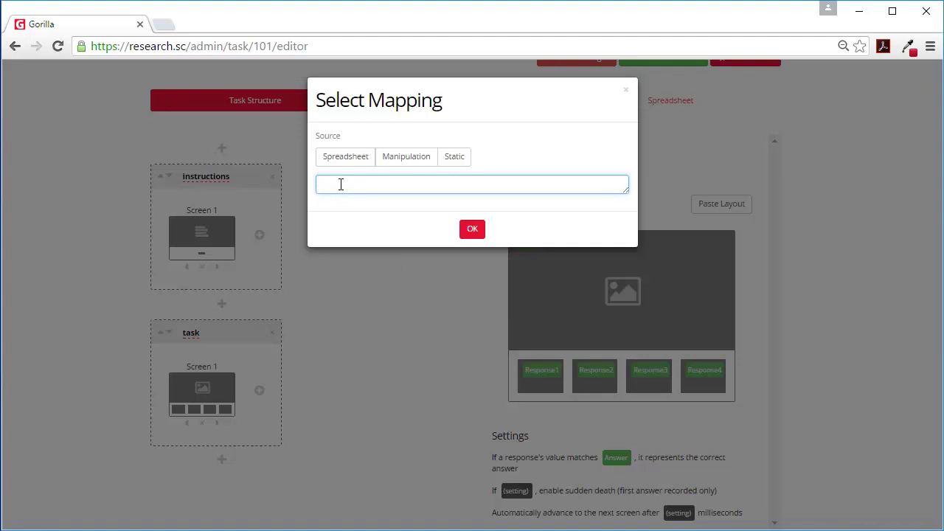
{"action": "left_click", "coordinate": [454, 156]}
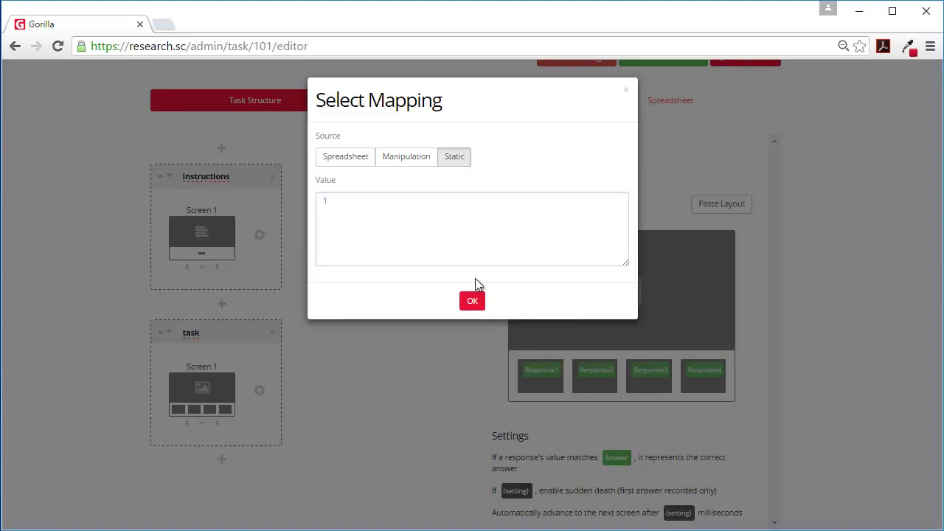
{"action": "left_click", "coordinate": [472, 301]}
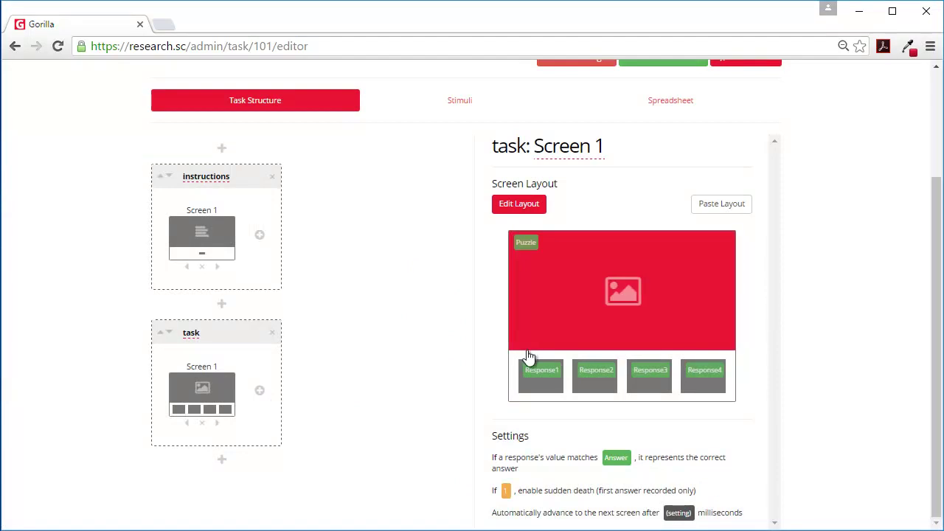
Make the screen auto-advance after a static 30000 ms
{"action": "left_click", "coordinate": [679, 513]}
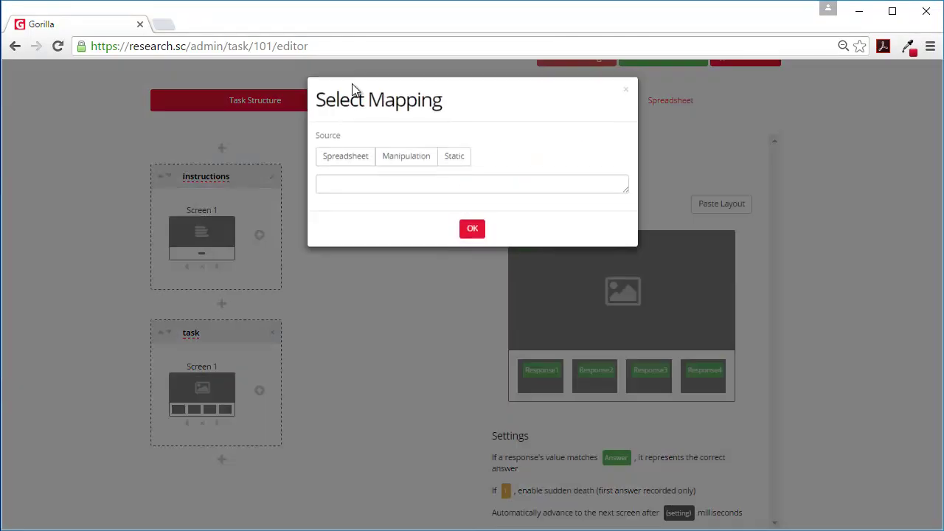
{"action": "left_click", "coordinate": [456, 166]}
{"action": "left_click", "coordinate": [349, 228]}
{"action": "type", "text": "30000"}
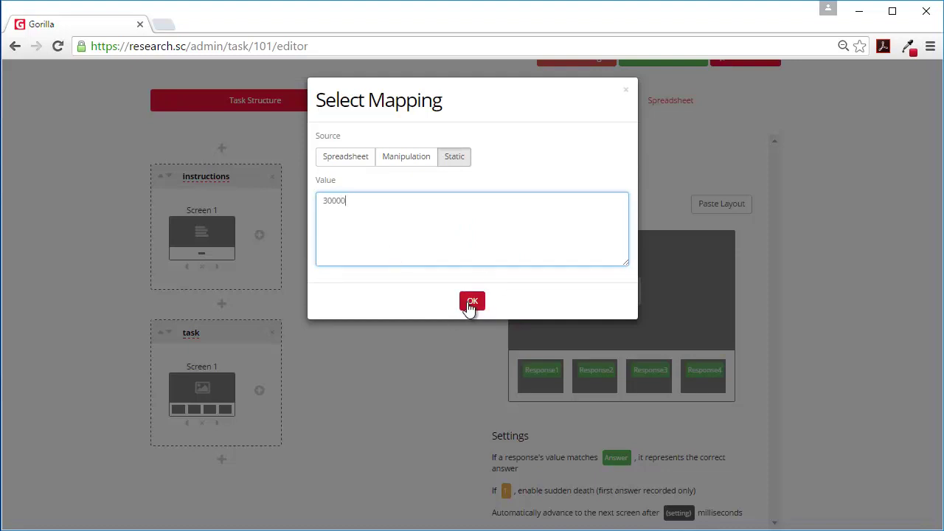
{"action": "left_click", "coordinate": [473, 301]}
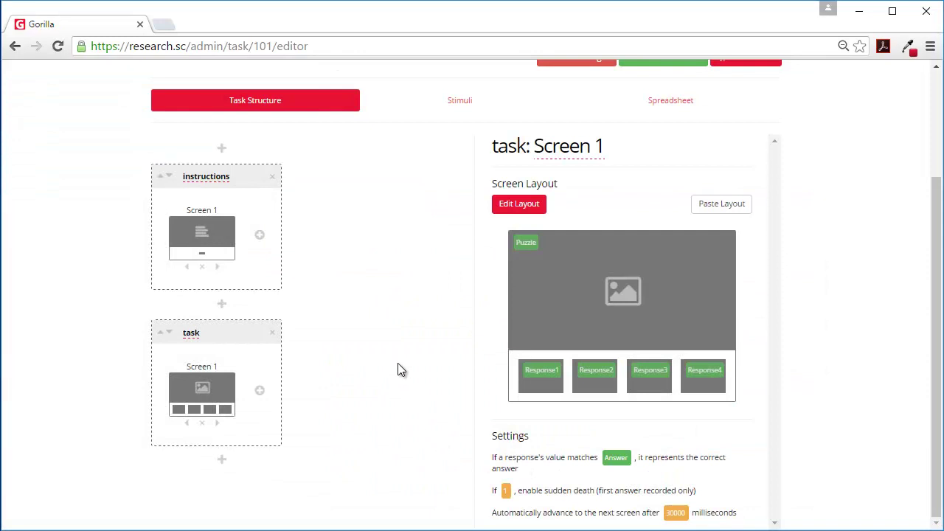
Add a display named debrief containing a Markdown template screen
{"action": "left_click", "coordinate": [221, 460]}
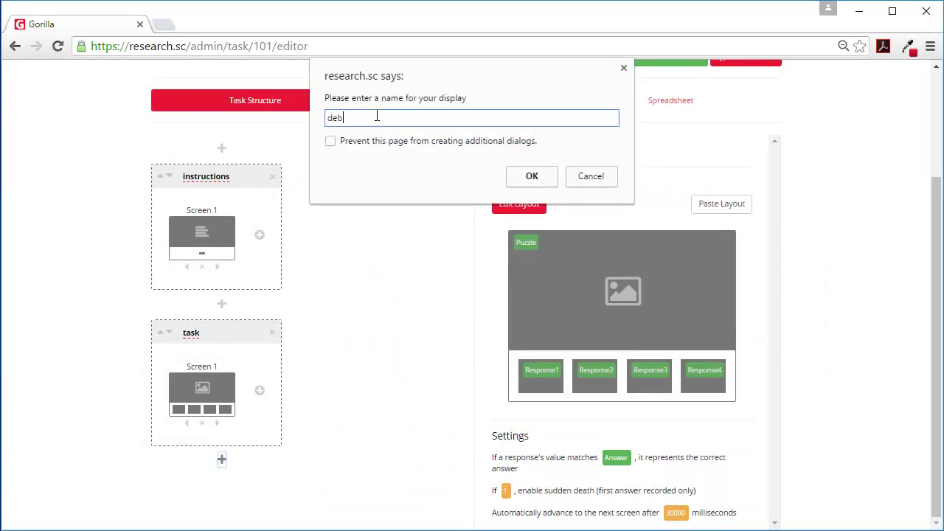
{"action": "type", "text": "debrief"}
{"action": "key", "text": "Return"}
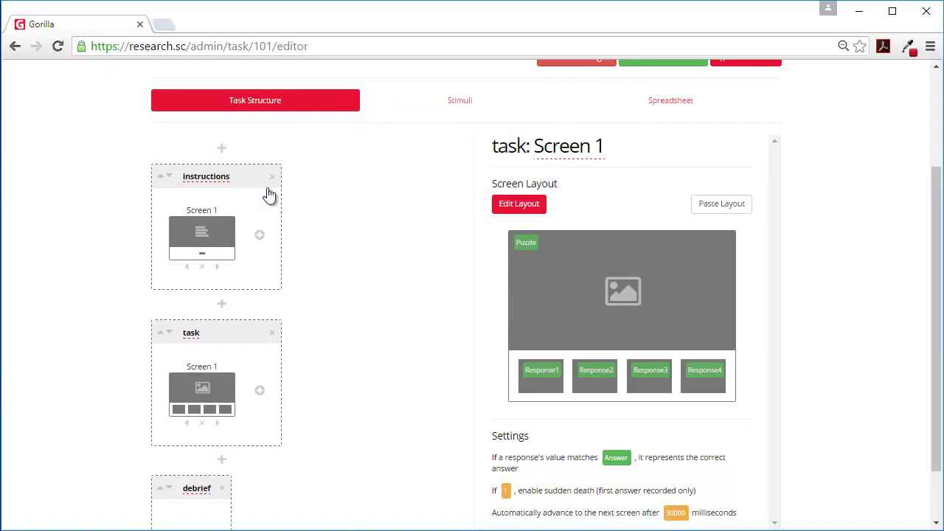
{"action": "scroll", "coordinate": [208, 472], "scroll_direction": "down", "scroll_amount": 1}
{"action": "left_click", "coordinate": [174, 478]}
{"action": "left_click", "coordinate": [365, 251]}
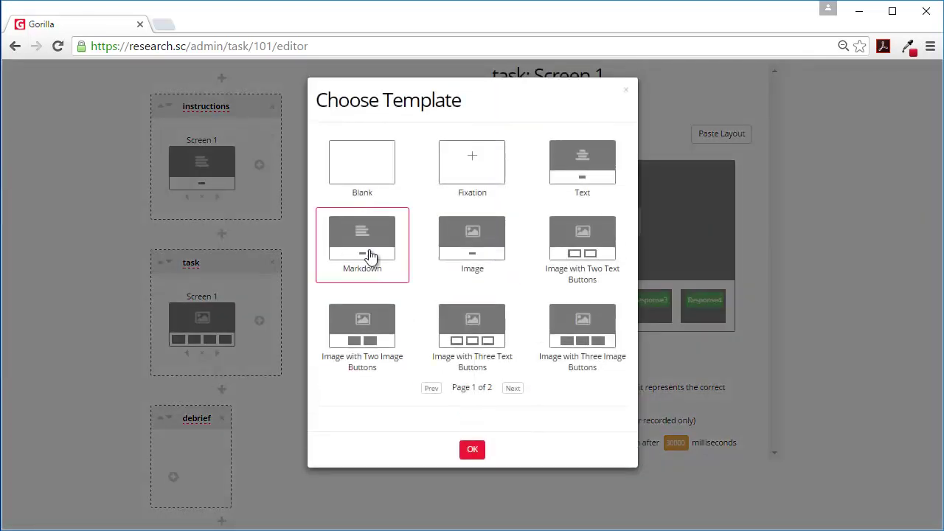
{"action": "left_click", "coordinate": [473, 481]}
Set the debrief screen text to '# The end Thanks for taking part!' as a static value
{"action": "scroll", "coordinate": [238, 506], "scroll_direction": "up", "scroll_amount": 1}
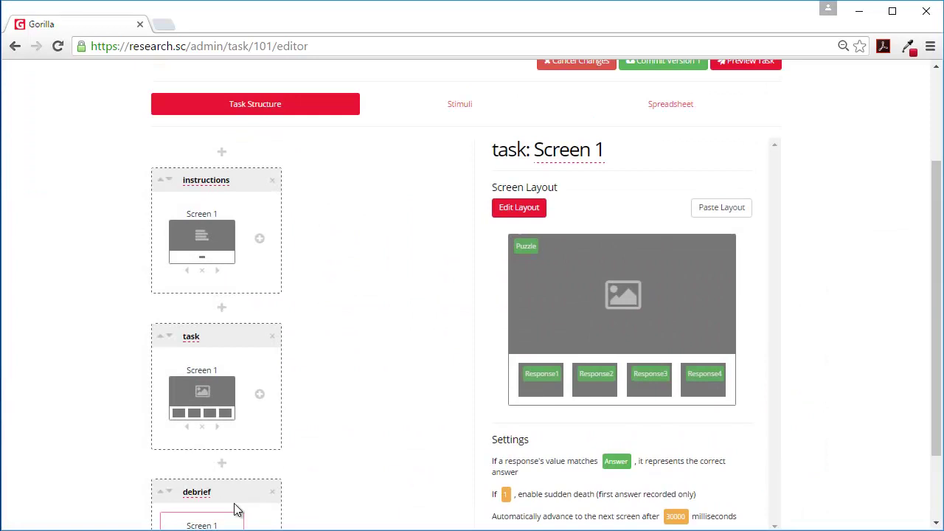
{"action": "scroll", "coordinate": [228, 491], "scroll_direction": "down", "scroll_amount": 1}
{"action": "left_click", "coordinate": [235, 467]}
{"action": "left_click", "coordinate": [569, 217]}
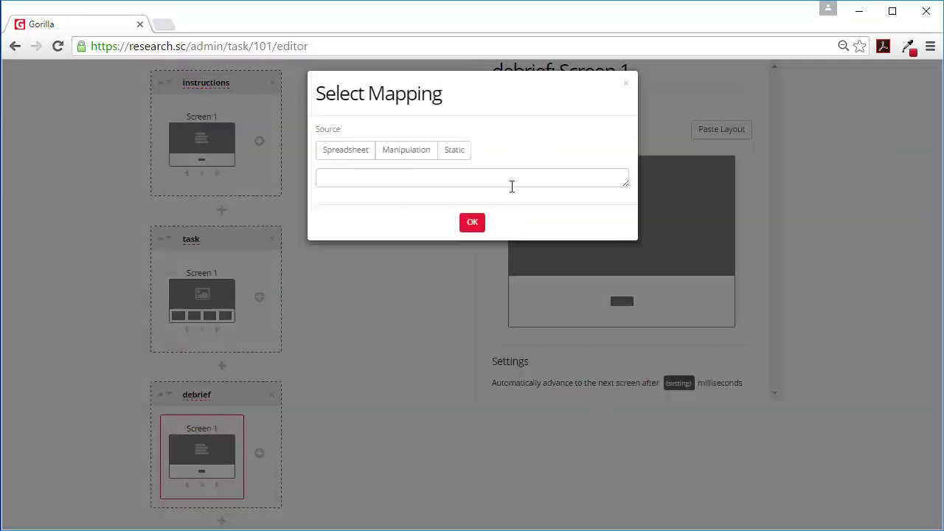
{"action": "left_click", "coordinate": [452, 156]}
{"action": "left_click", "coordinate": [374, 235]}
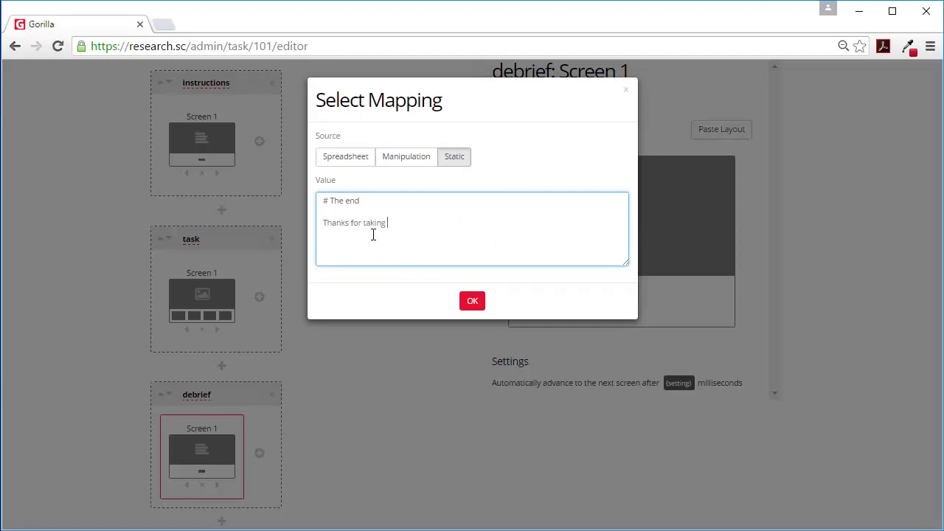
{"action": "left_click", "coordinate": [479, 302]}
{"action": "scroll", "coordinate": [260, 288], "scroll_direction": "up", "scroll_amount": 3}
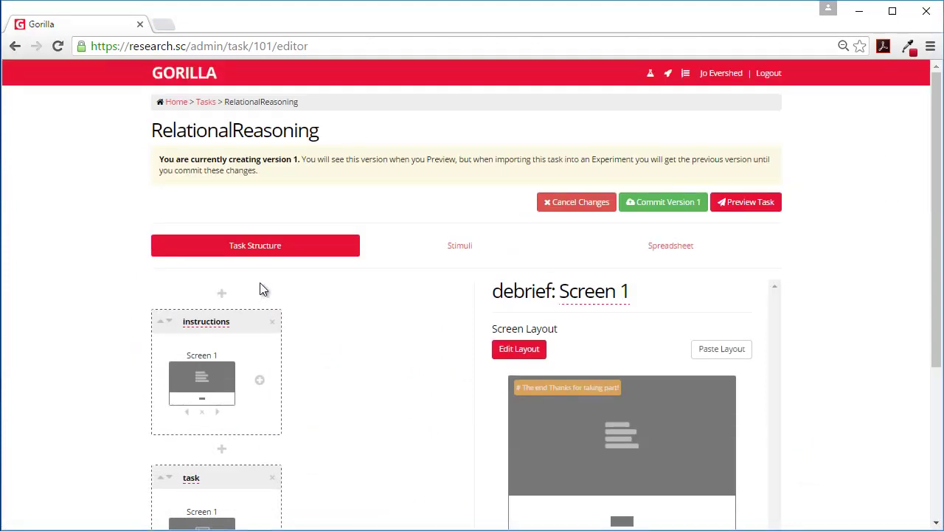
Upload all 37 image files from the RR Stimuli folder as task stimuli
{"action": "left_click", "coordinate": [459, 248]}
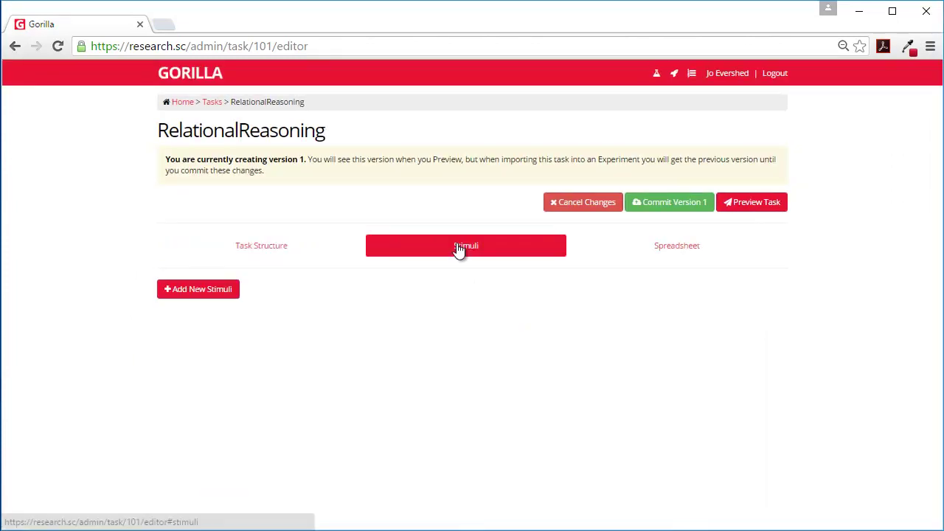
{"action": "left_click", "coordinate": [189, 291]}
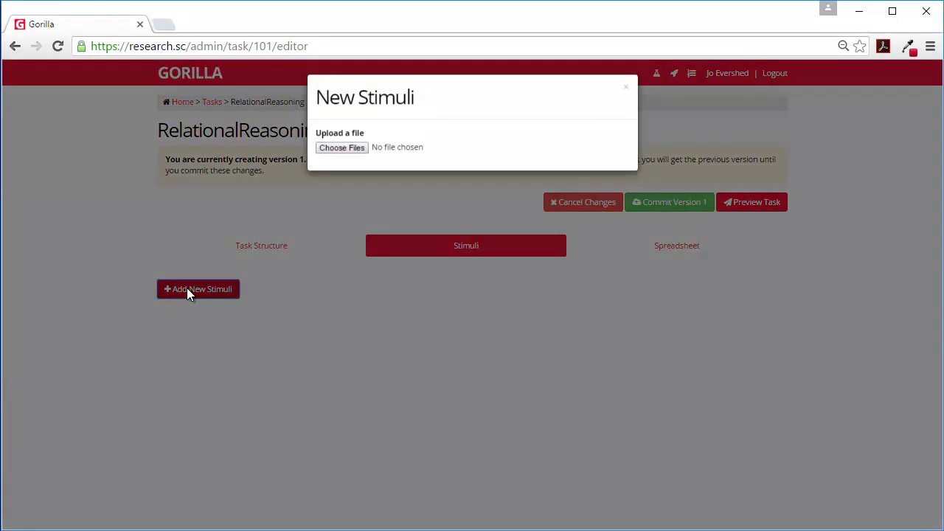
{"action": "left_click", "coordinate": [338, 151]}
{"action": "left_click", "coordinate": [271, 106]}
{"action": "scroll", "coordinate": [390, 170], "scroll_direction": "down", "scroll_amount": 5}
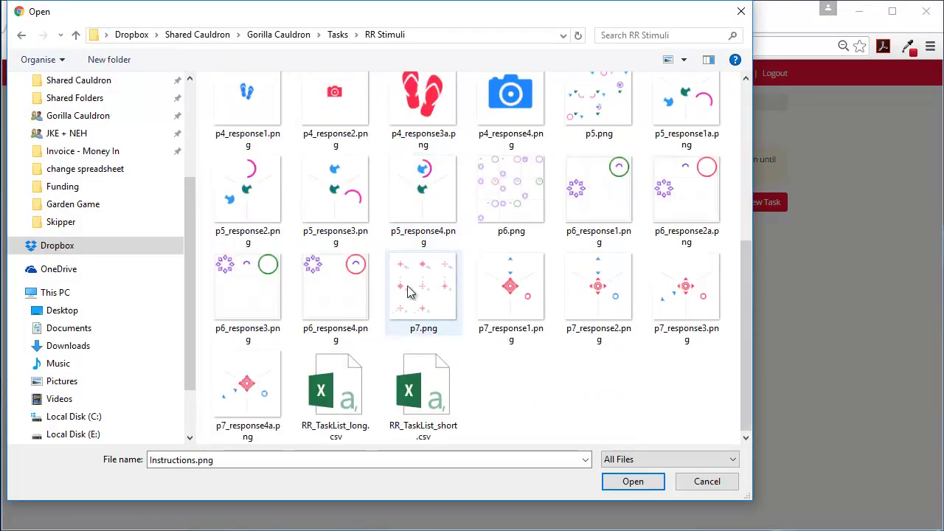
{"action": "left_click", "coordinate": [422, 405], "text": "shift"}
{"action": "left_click", "coordinate": [249, 382]}
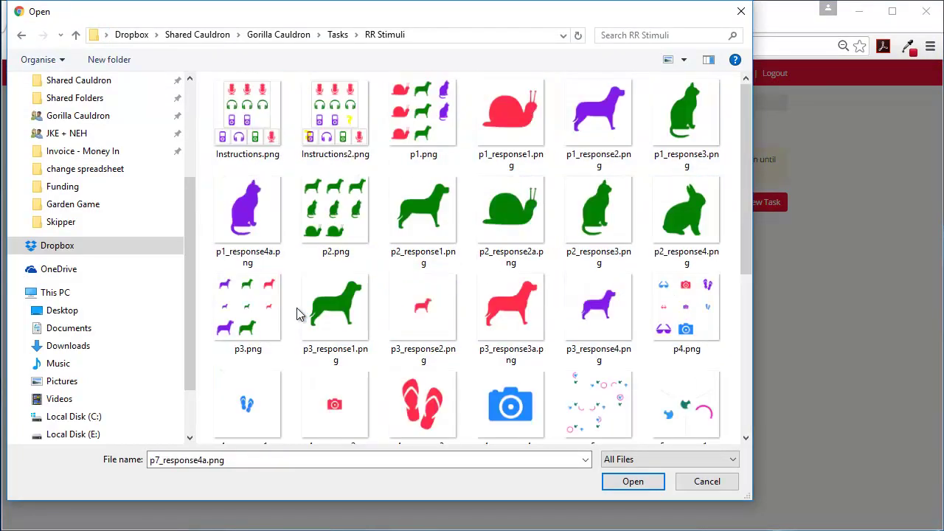
{"action": "scroll", "coordinate": [300, 312], "scroll_direction": "up", "scroll_amount": 5}
{"action": "left_click", "coordinate": [247, 118], "text": "shift"}
{"action": "left_click", "coordinate": [633, 482]}
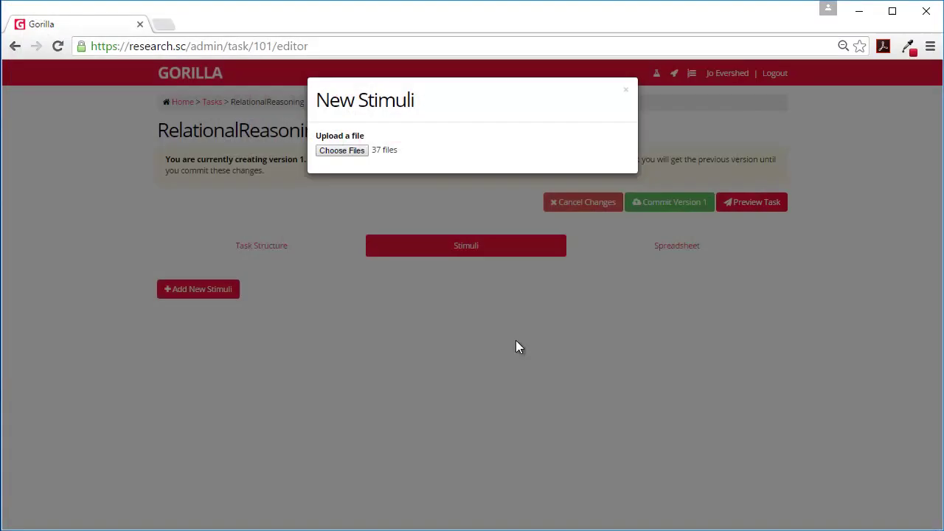
{"action": "left_click", "coordinate": [418, 154]}
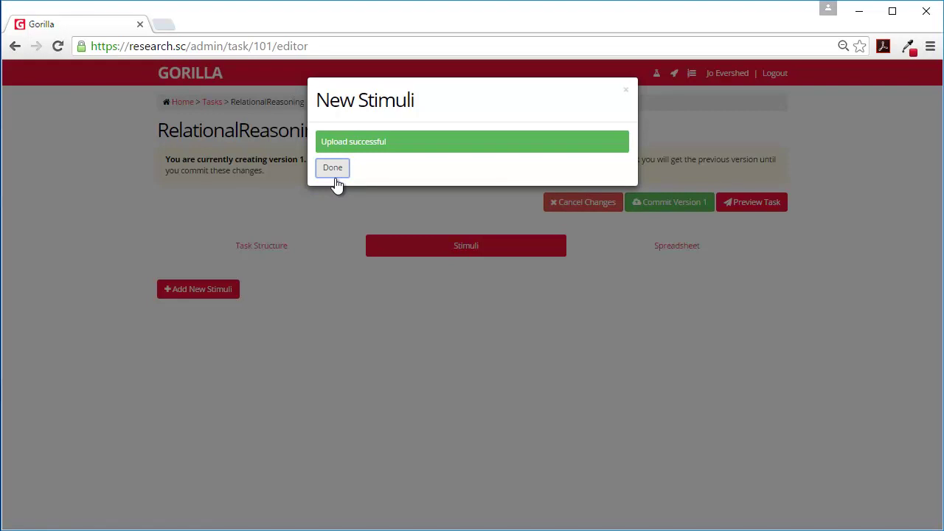
{"action": "left_click", "coordinate": [334, 176]}
Load RR_TaskList_long.csv as the task's spreadsheet
{"action": "left_click", "coordinate": [668, 248]}
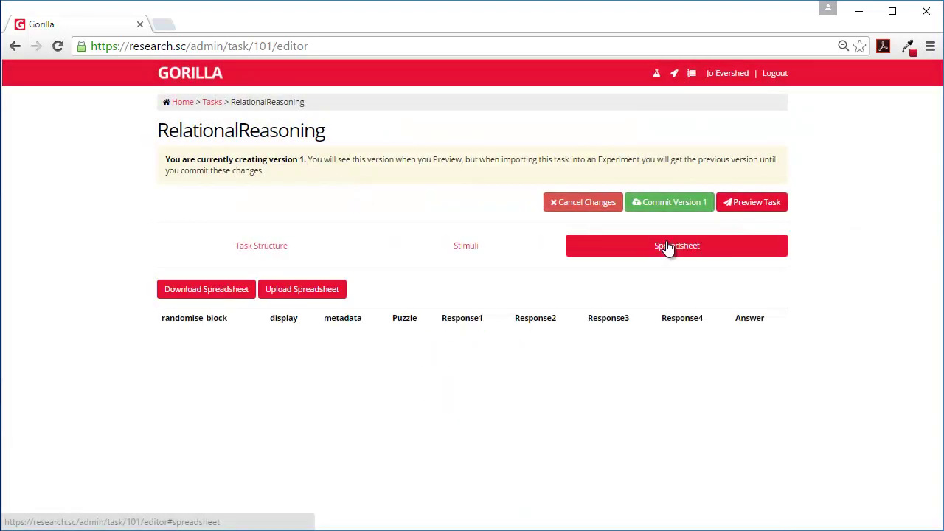
{"action": "left_click", "coordinate": [291, 294]}
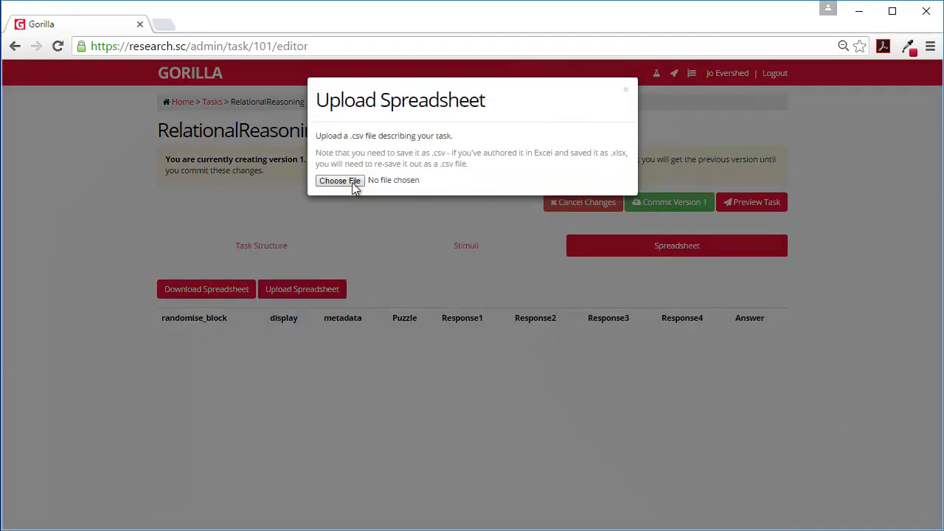
{"action": "left_click", "coordinate": [354, 181]}
{"action": "scroll", "coordinate": [509, 295], "scroll_direction": "down", "scroll_amount": 5}
{"action": "left_click", "coordinate": [329, 413]}
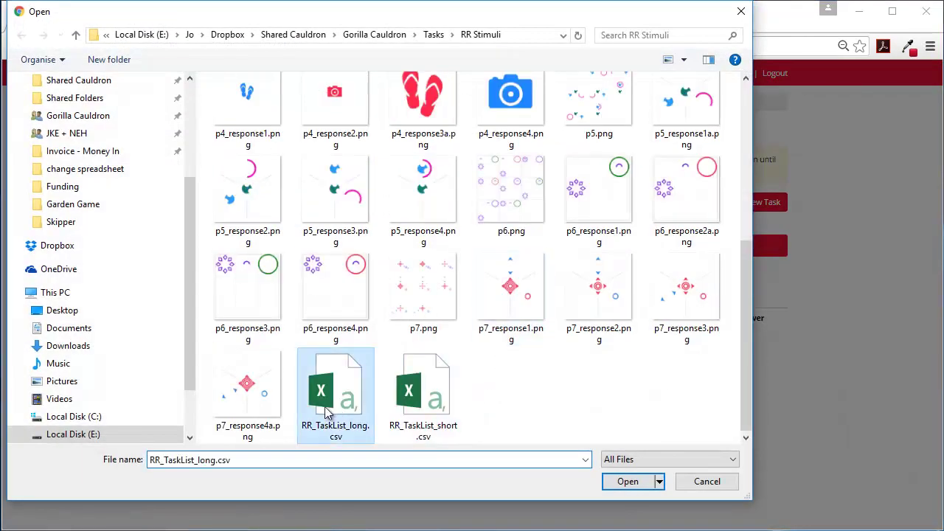
{"action": "left_click", "coordinate": [615, 481]}
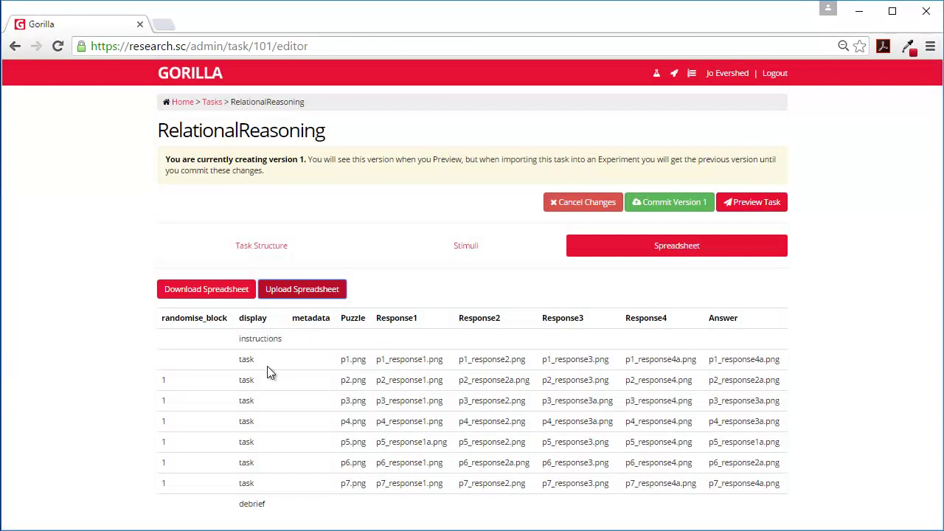
Check the spreadsheet's display column, highlighting the instructions and task row entries
{"action": "double_click", "coordinate": [261, 337]}
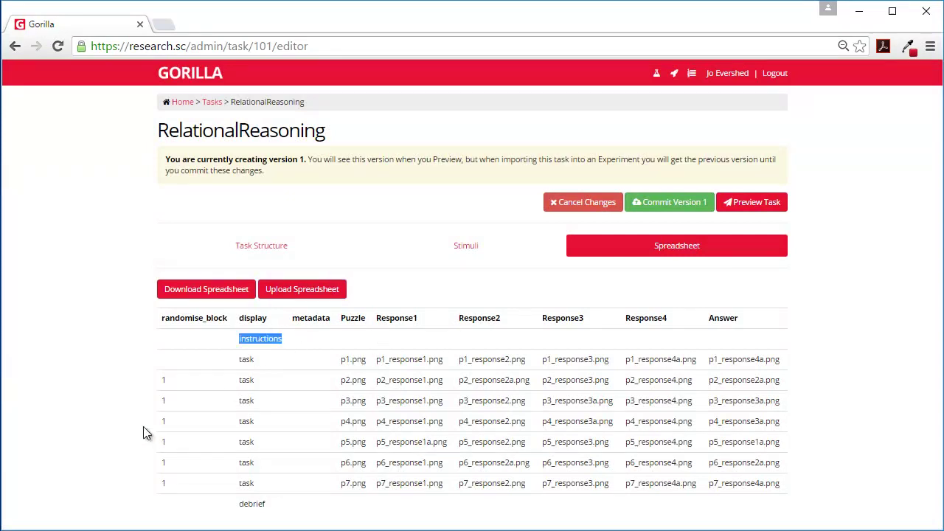
{"action": "double_click", "coordinate": [247, 359]}
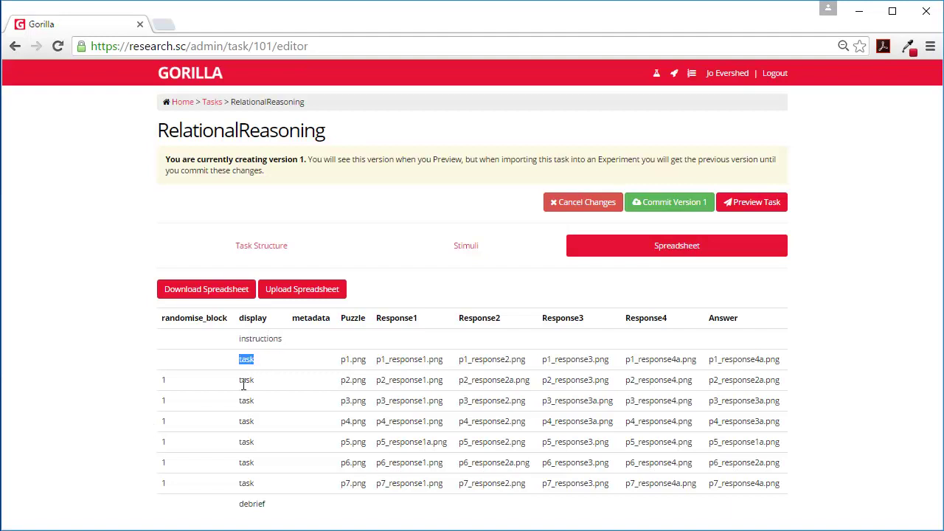
{"action": "double_click", "coordinate": [246, 380]}
{"action": "left_click", "coordinate": [248, 401]}
{"action": "double_click", "coordinate": [248, 401]}
{"action": "left_click", "coordinate": [260, 251]}
{"action": "scroll", "coordinate": [253, 347], "scroll_direction": "down", "scroll_amount": 3}
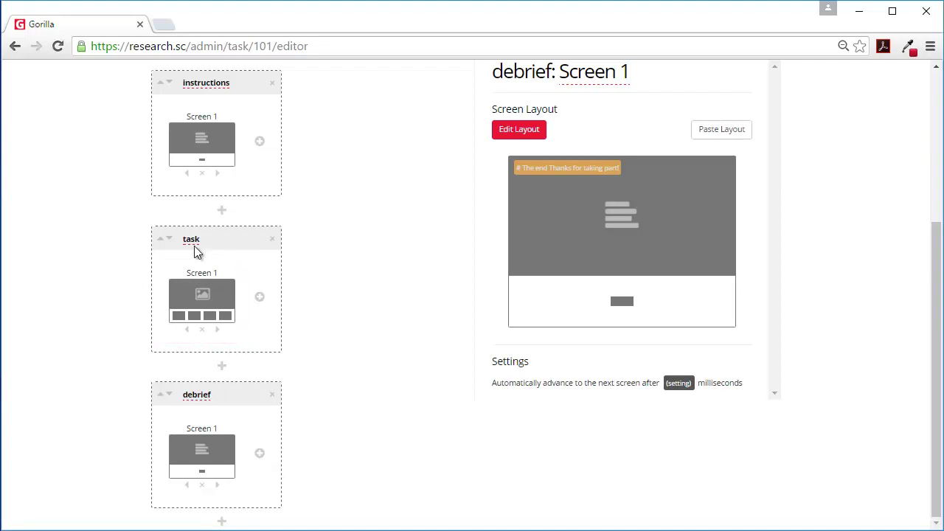
{"action": "scroll", "coordinate": [194, 246], "scroll_direction": "up", "scroll_amount": 3}
{"action": "left_click", "coordinate": [667, 246]}
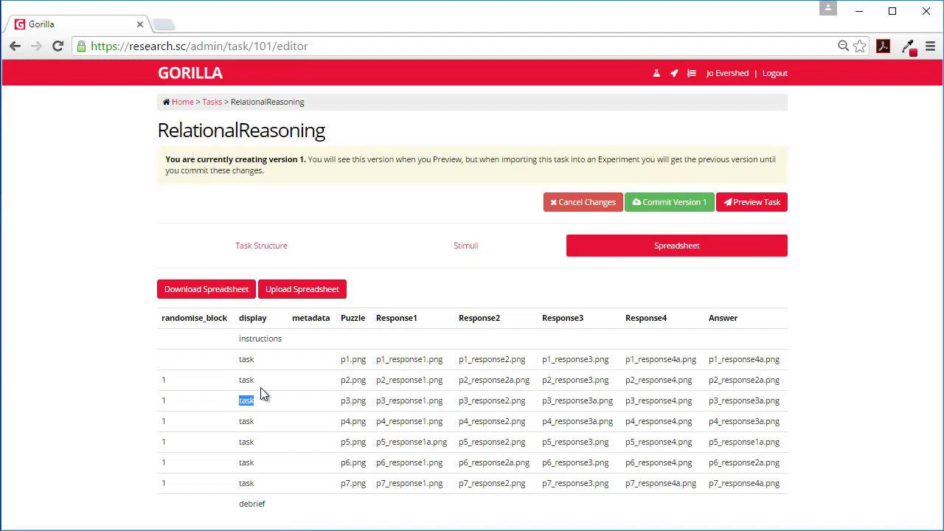
{"action": "double_click", "coordinate": [248, 359]}
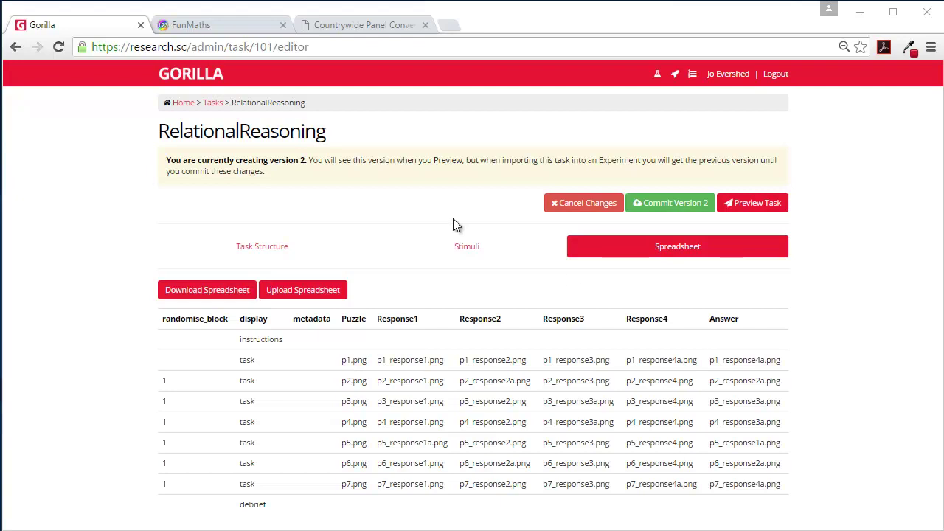
{"action": "left_click", "coordinate": [465, 246]}
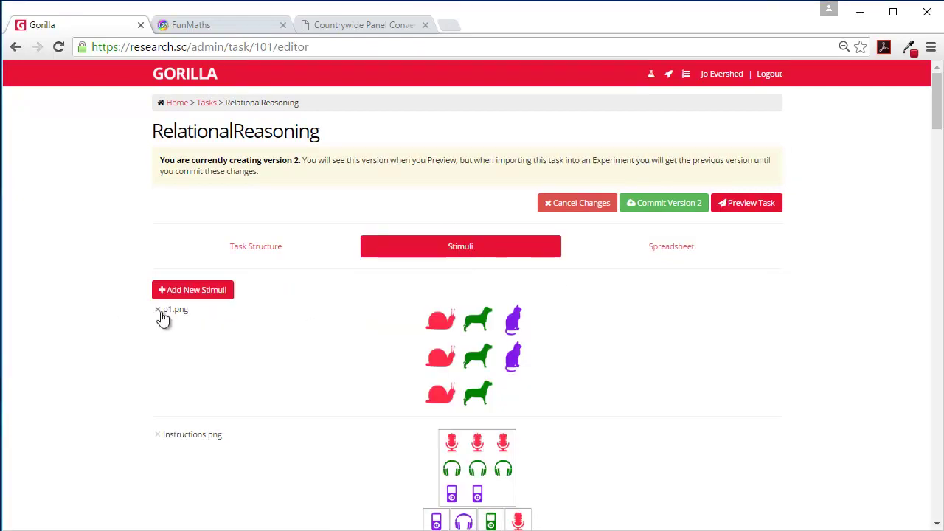
{"action": "scroll", "coordinate": [416, 340], "scroll_direction": "down", "scroll_amount": 4}
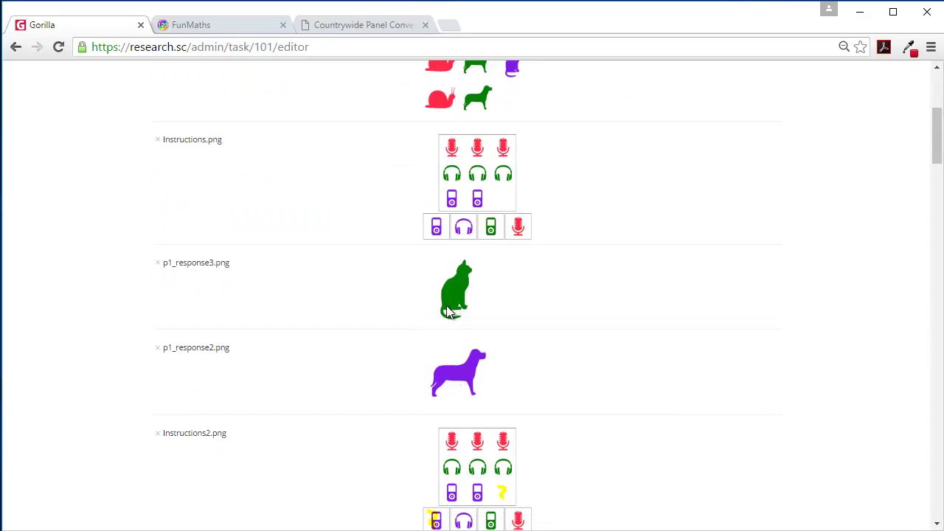
{"action": "scroll", "coordinate": [447, 312], "scroll_direction": "down", "scroll_amount": 3}
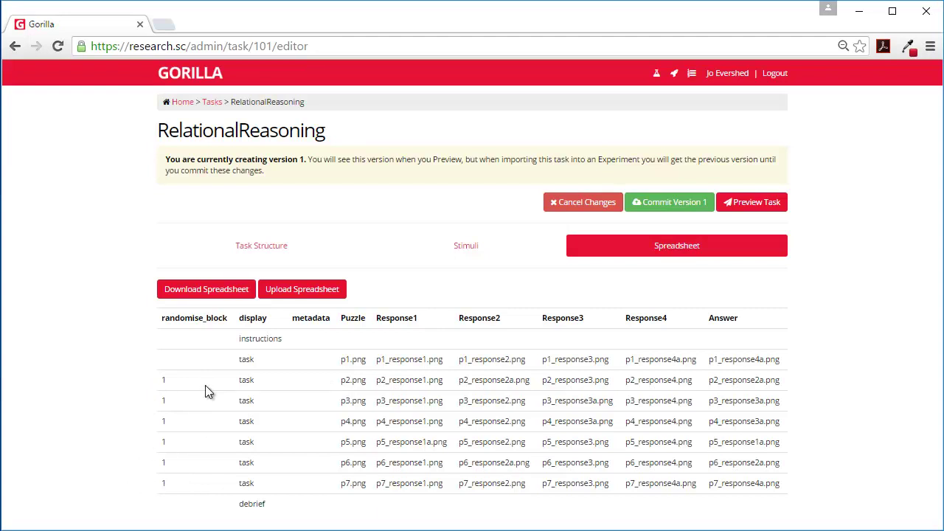
Add a Fixation screen to the task display and move it ahead of Screen 1
{"action": "left_click", "coordinate": [270, 247]}
{"action": "scroll", "coordinate": [140, 384], "scroll_direction": "down", "scroll_amount": 3}
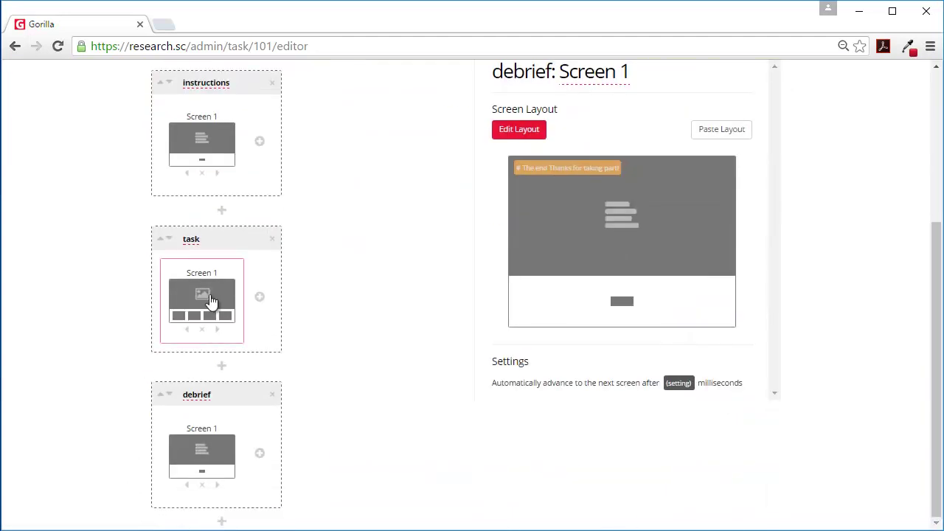
{"action": "left_click", "coordinate": [260, 296]}
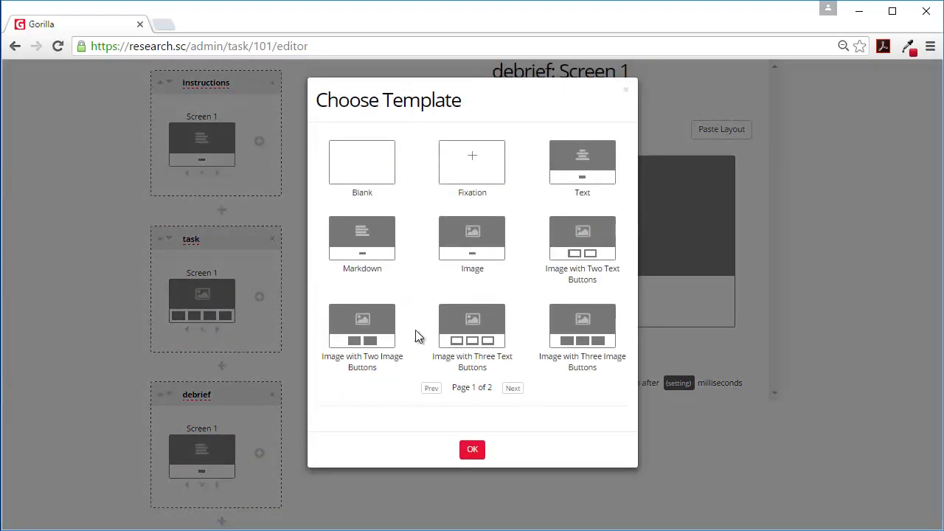
{"action": "left_click", "coordinate": [481, 170]}
{"action": "left_click", "coordinate": [475, 481]}
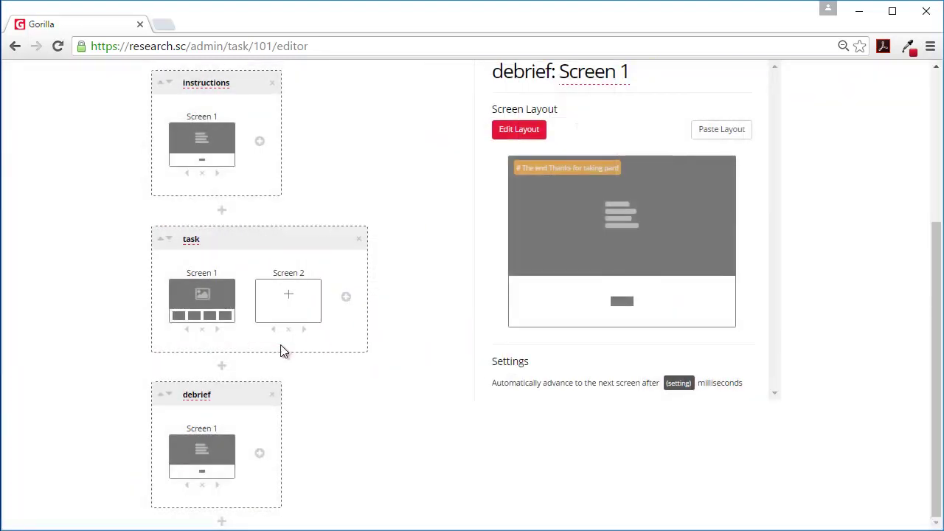
{"action": "left_click", "coordinate": [277, 336]}
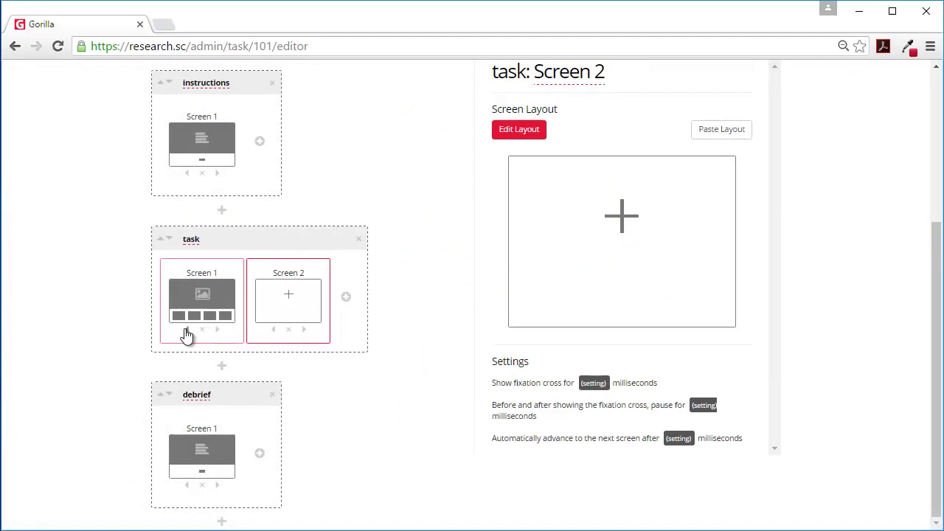
{"action": "left_click", "coordinate": [273, 330]}
{"action": "left_click", "coordinate": [177, 293]}
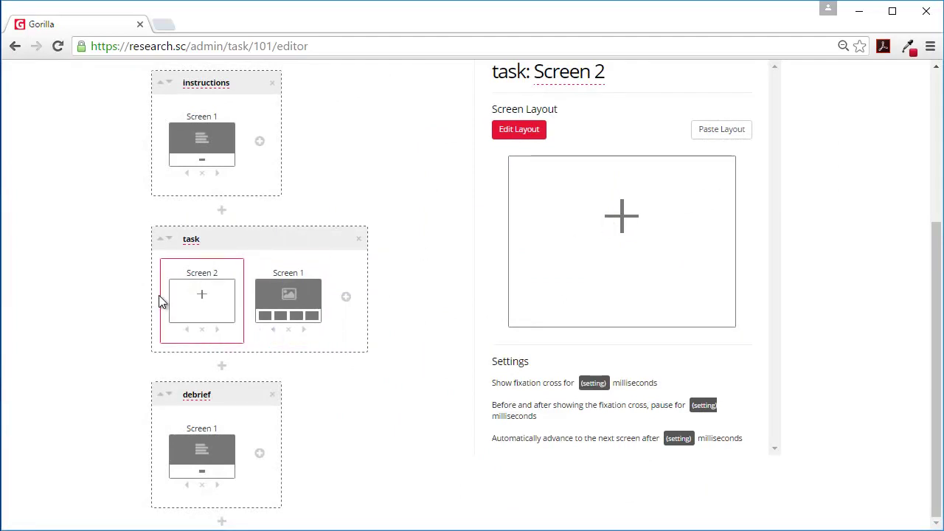
Set the fixation cross duration to static 500 ms and the pause to static 100 ms
{"action": "left_click", "coordinate": [594, 384]}
{"action": "left_click", "coordinate": [455, 157]}
{"action": "left_click", "coordinate": [383, 215]}
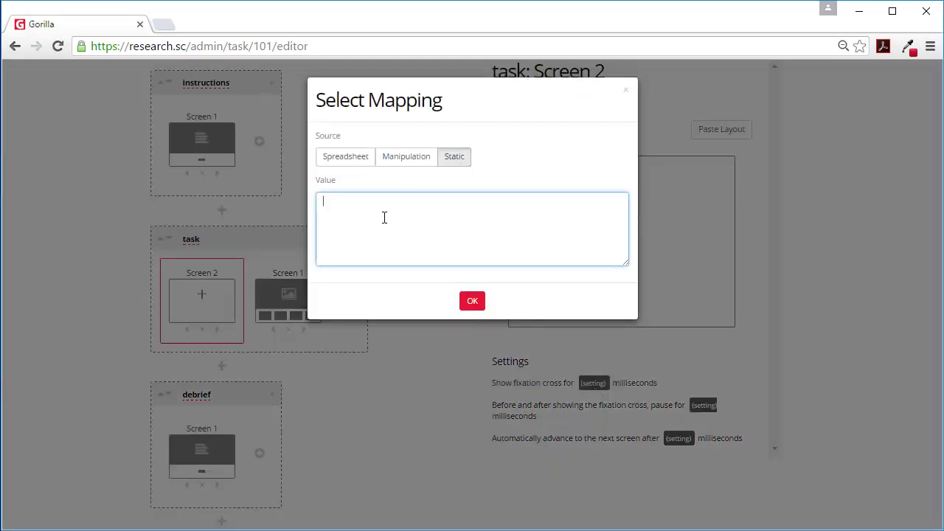
{"action": "type", "text": "500"}
{"action": "left_click", "coordinate": [472, 301]}
{"action": "left_click", "coordinate": [587, 383]}
{"action": "left_click", "coordinate": [404, 159]}
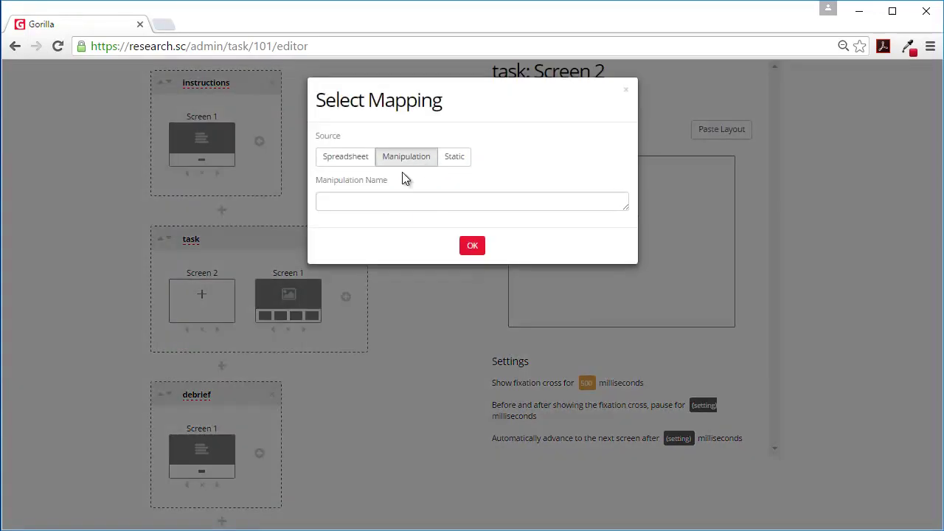
{"action": "left_click", "coordinate": [452, 158]}
{"action": "left_click", "coordinate": [397, 215]}
{"action": "left_click", "coordinate": [473, 300]}
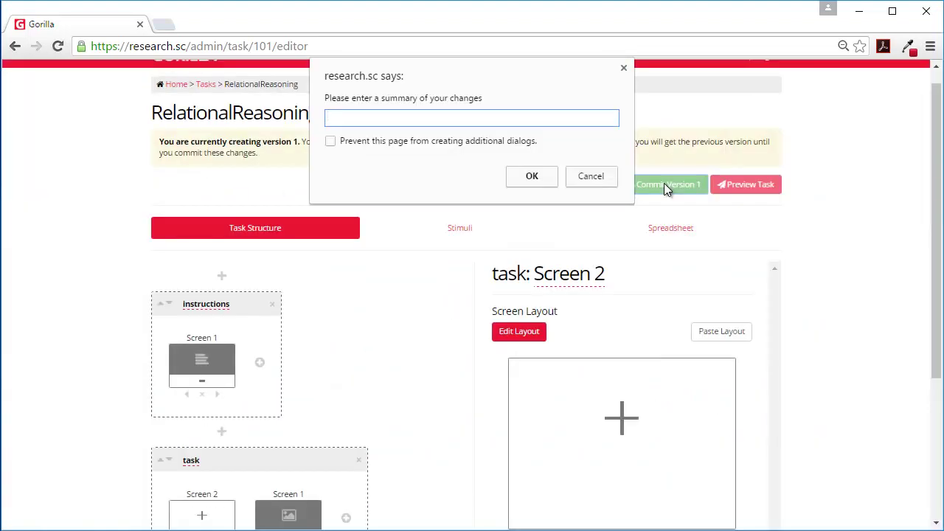
Commit RelationalReasoning version 1 with the summary 'first implementation'
{"action": "type", "text": "first implementation"}
{"action": "key", "text": "Return"}
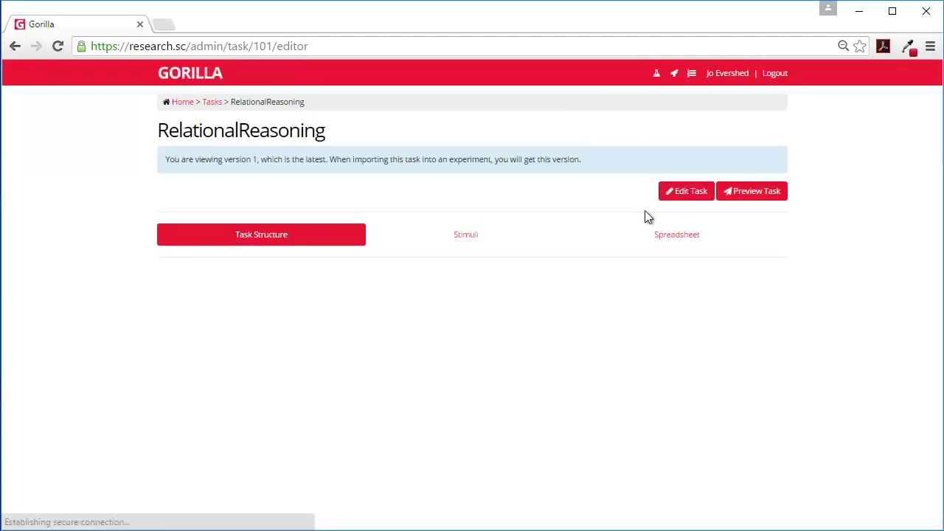
{"action": "scroll", "coordinate": [332, 354], "scroll_direction": "down", "scroll_amount": 2}
{"action": "scroll", "coordinate": [338, 374], "scroll_direction": "up", "scroll_amount": 1}
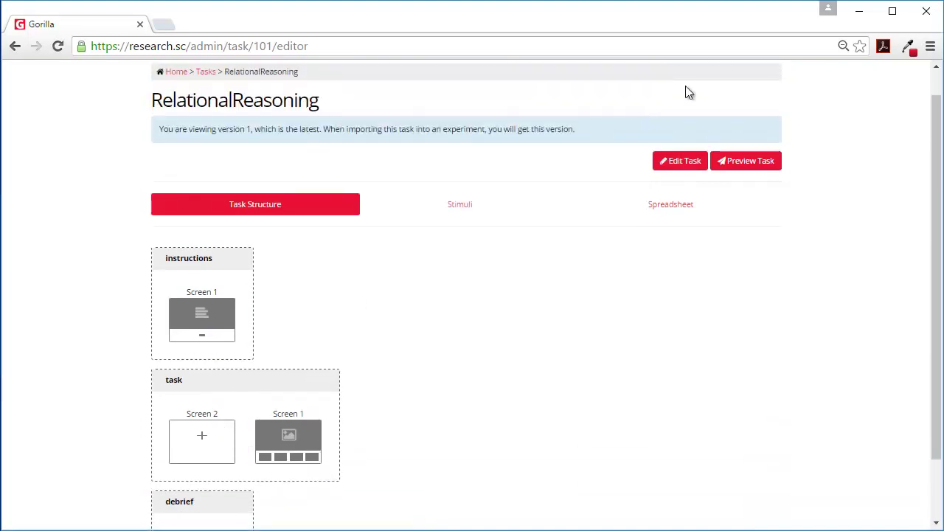
Launch a preview of the task and begin the puzzles past the instructions
{"action": "left_click", "coordinate": [746, 163]}
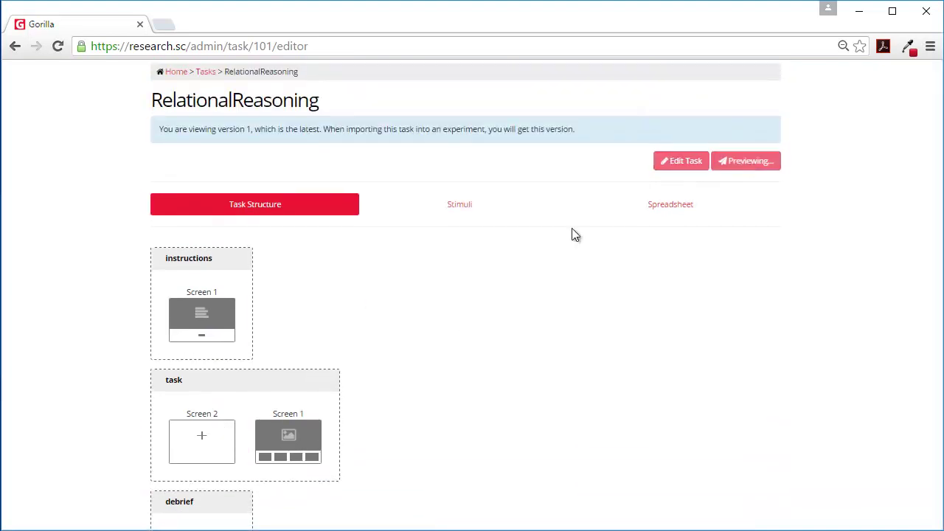
{"action": "left_click", "coordinate": [332, 140]}
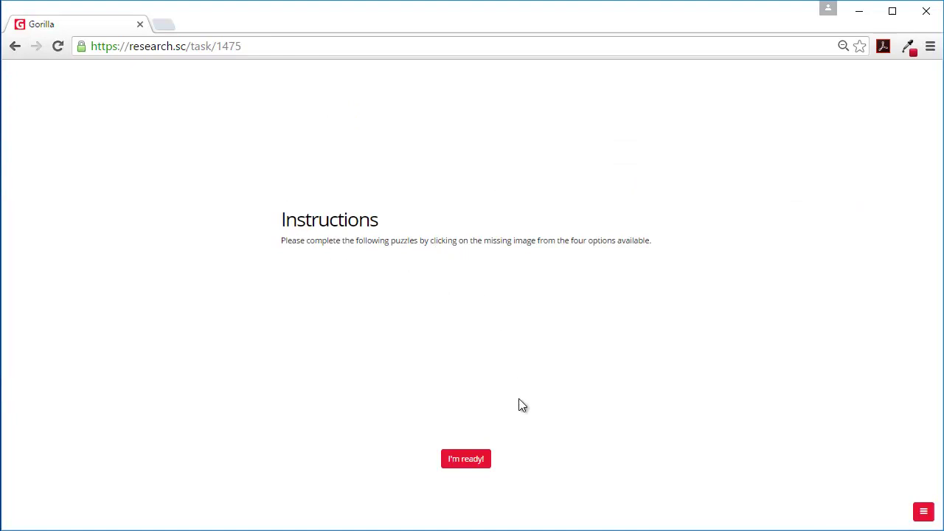
{"action": "left_click", "coordinate": [473, 460]}
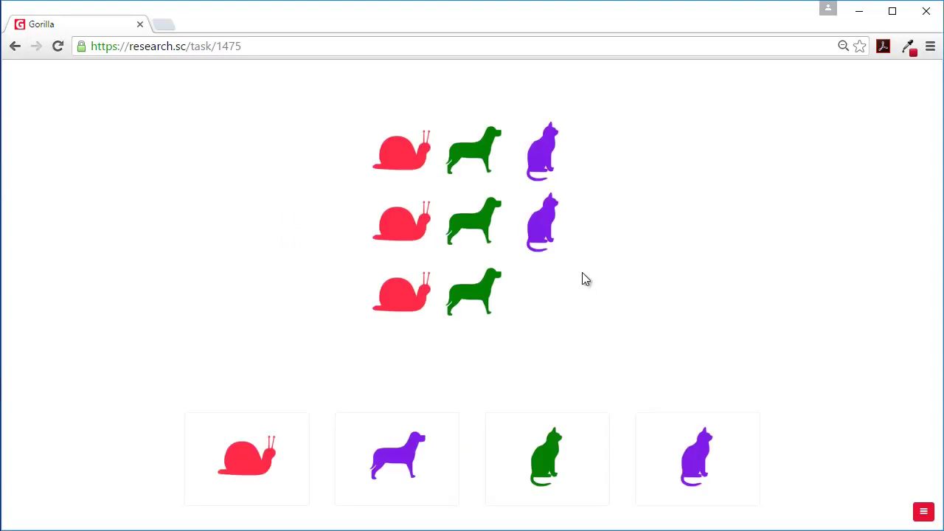
Answer all seven puzzles, including the purple cat and the snail, until 'The end' appears
{"action": "left_click", "coordinate": [673, 470]}
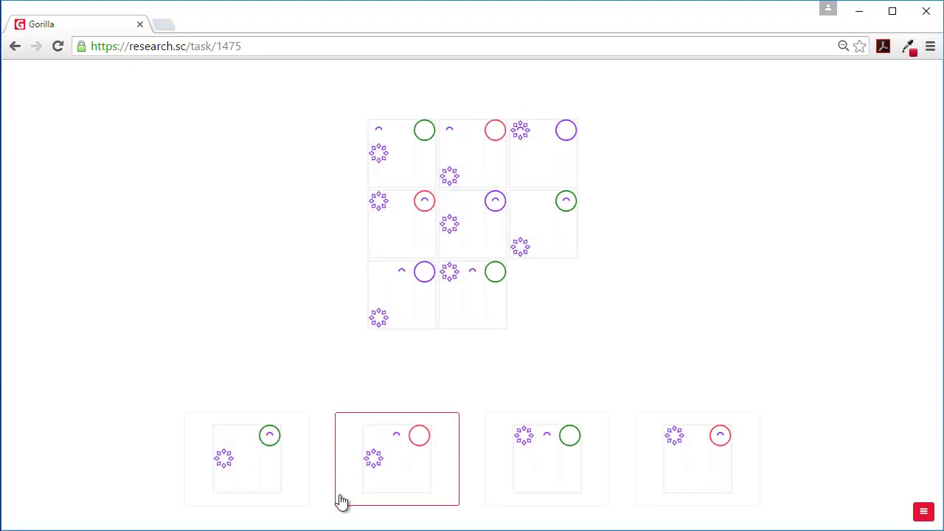
{"action": "left_click", "coordinate": [382, 471]}
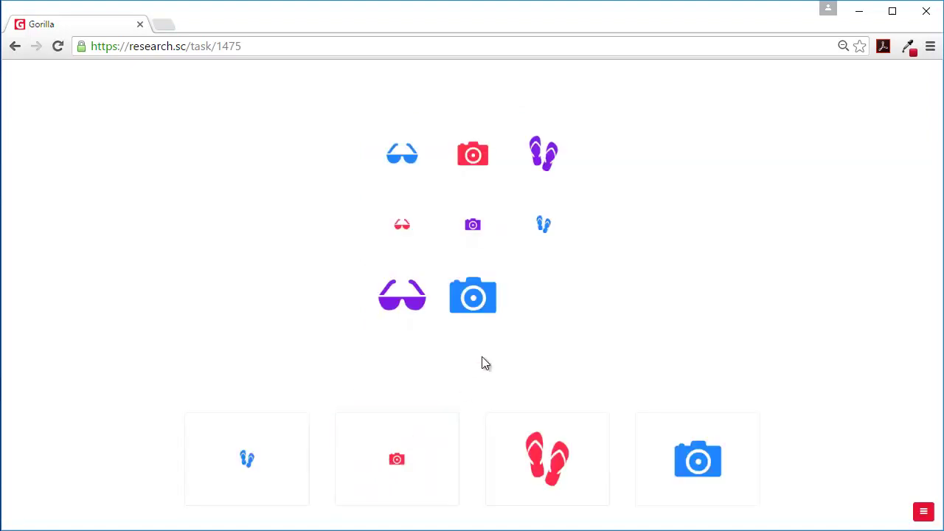
{"action": "left_click", "coordinate": [548, 459]}
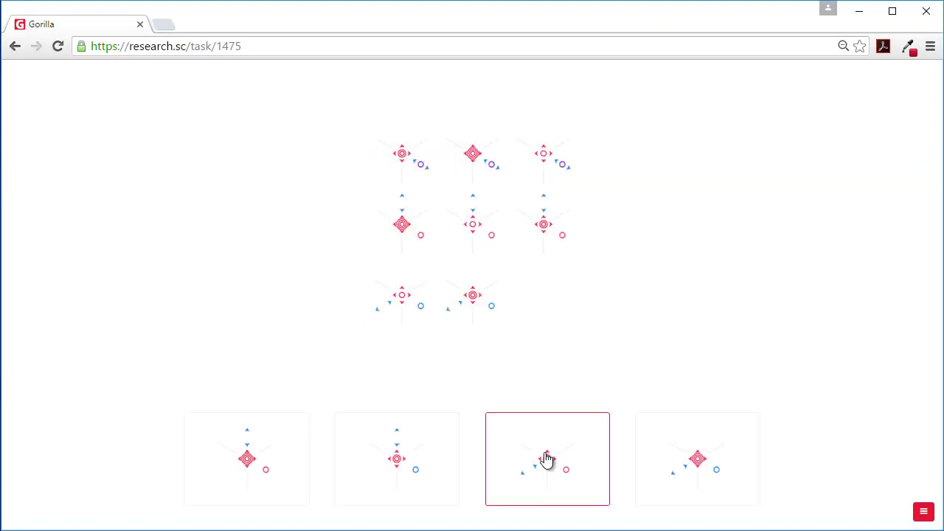
{"action": "left_click", "coordinate": [399, 460]}
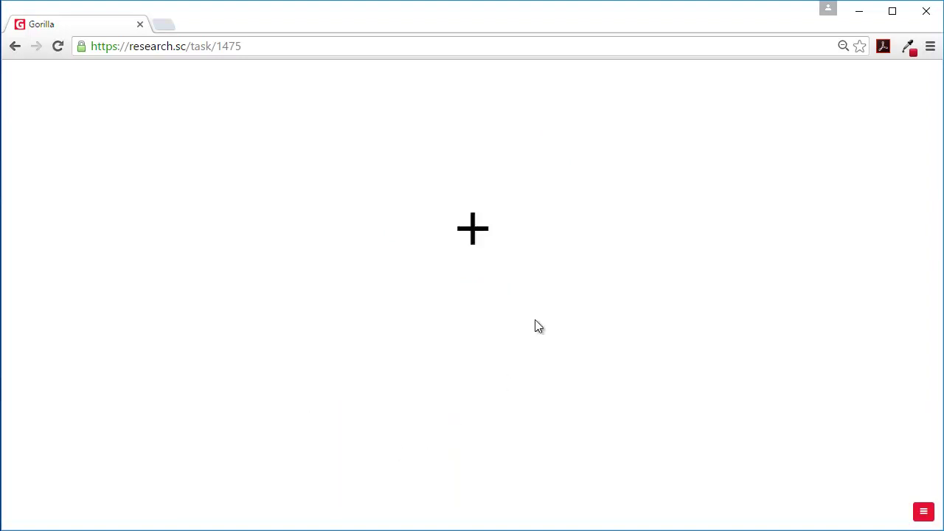
{"action": "left_click", "coordinate": [558, 462]}
{"action": "left_click", "coordinate": [402, 465]}
{"action": "left_click", "coordinate": [545, 470]}
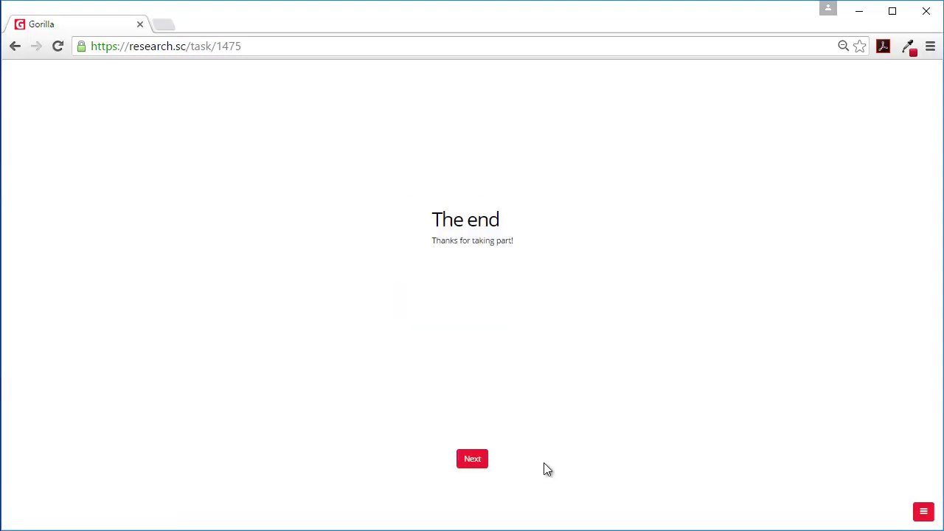
Download the preview data as metrics (52).csv and open the downloaded file
{"action": "left_click", "coordinate": [924, 511]}
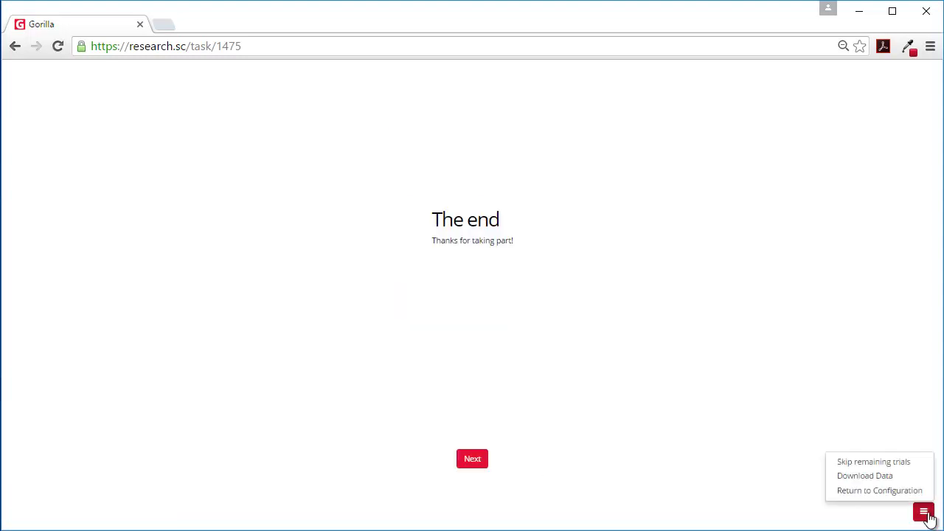
{"action": "left_click", "coordinate": [904, 480]}
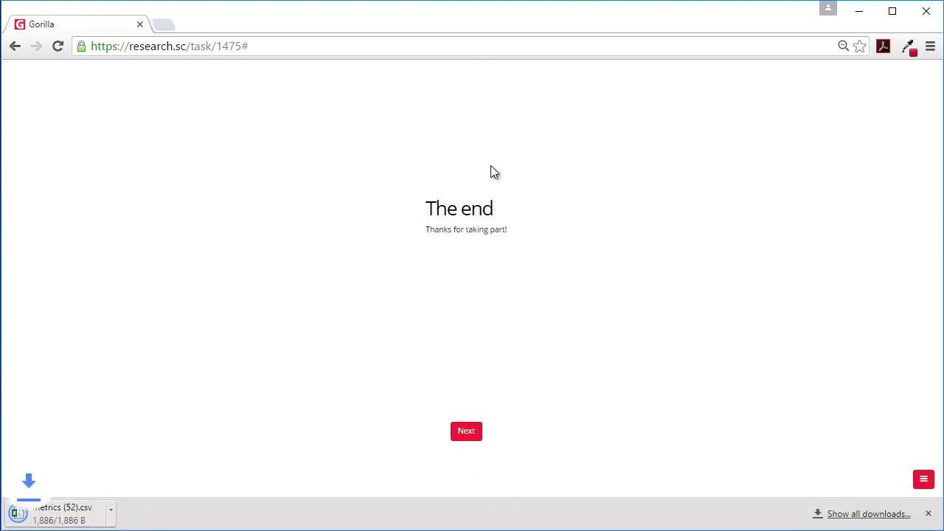
{"action": "left_click", "coordinate": [66, 519]}
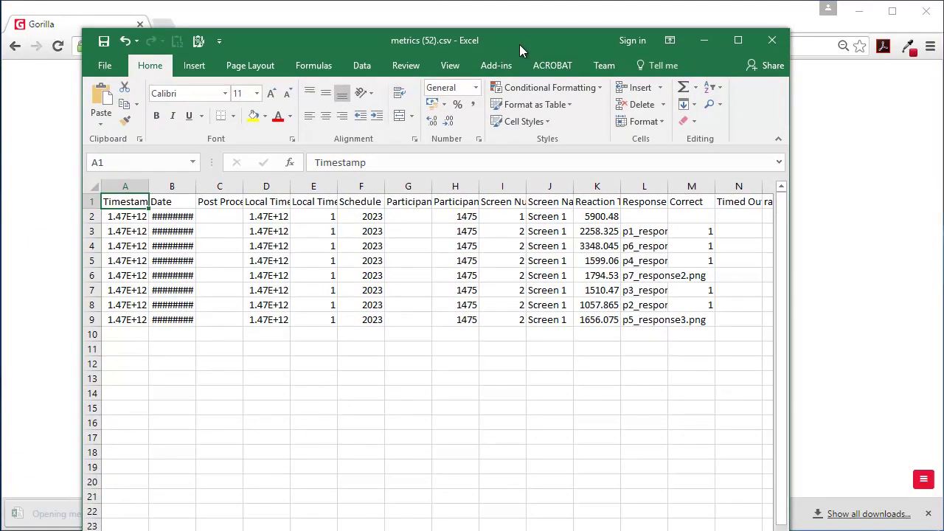
Inspect the Correct scores in M3:M9, close Excel, and return to the task editor
{"action": "left_click_drag", "start_coordinate": [788, 323], "coordinate": [897, 308]}
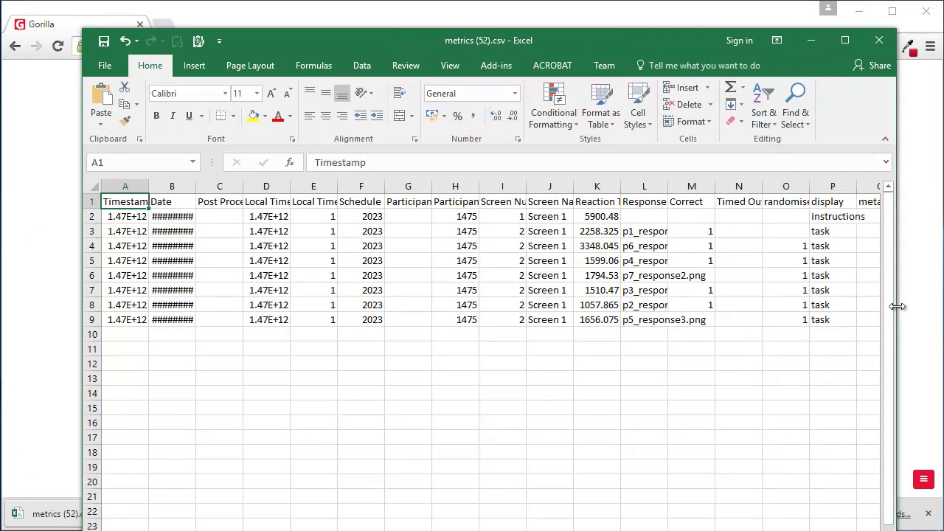
{"action": "left_click_drag", "start_coordinate": [709, 235], "coordinate": [695, 321]}
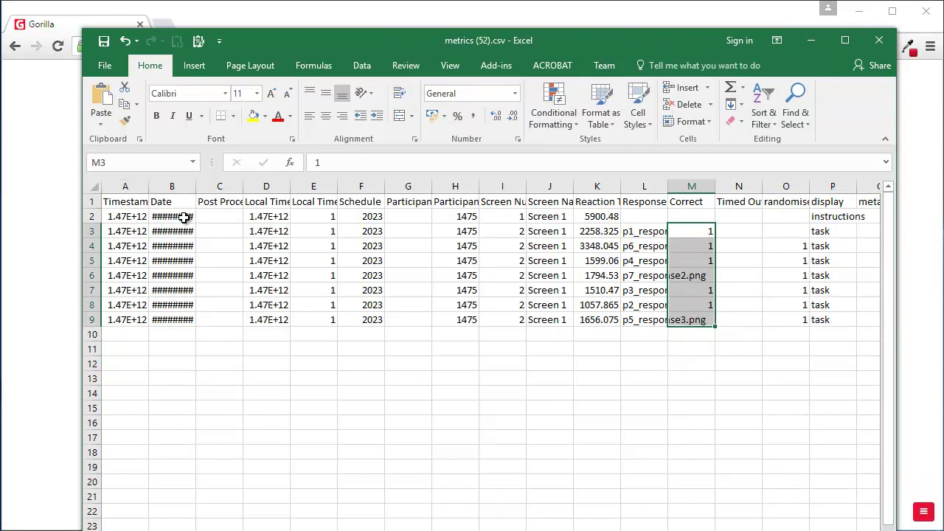
{"action": "left_click", "coordinate": [881, 43]}
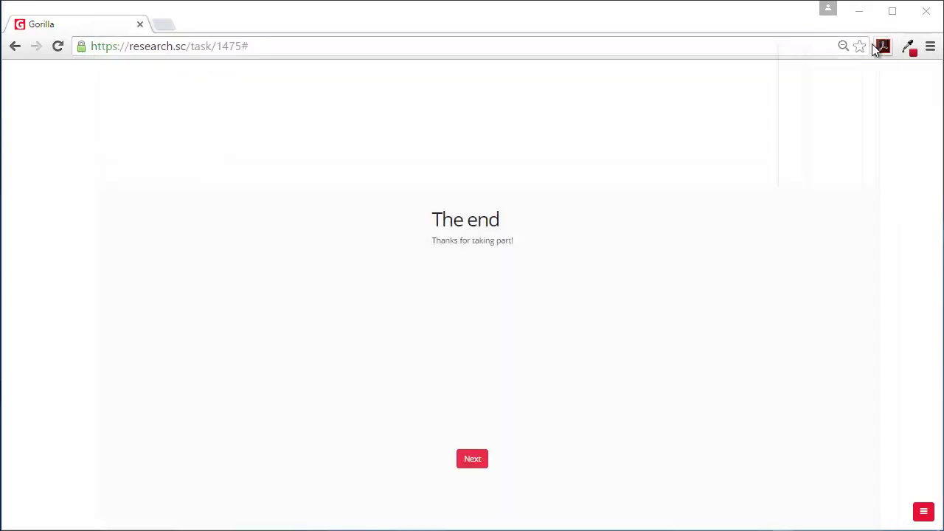
{"action": "left_click", "coordinate": [472, 458]}
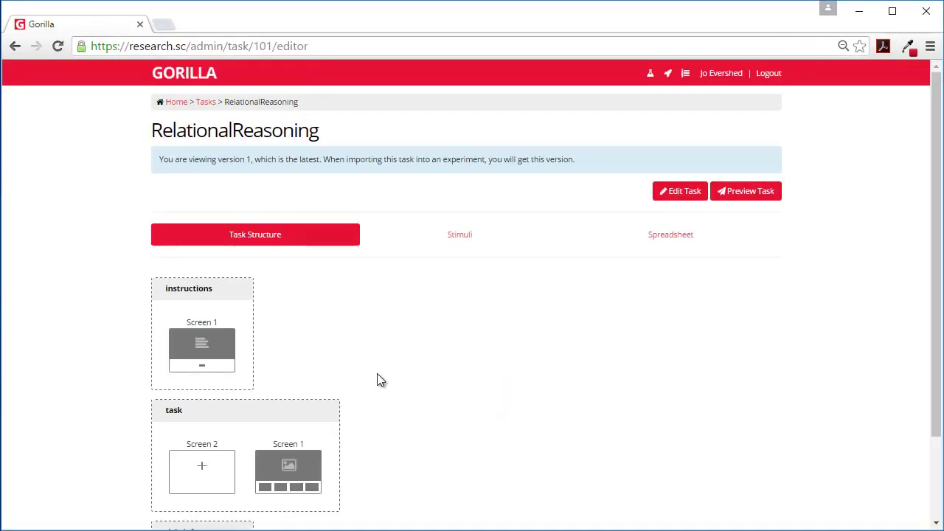